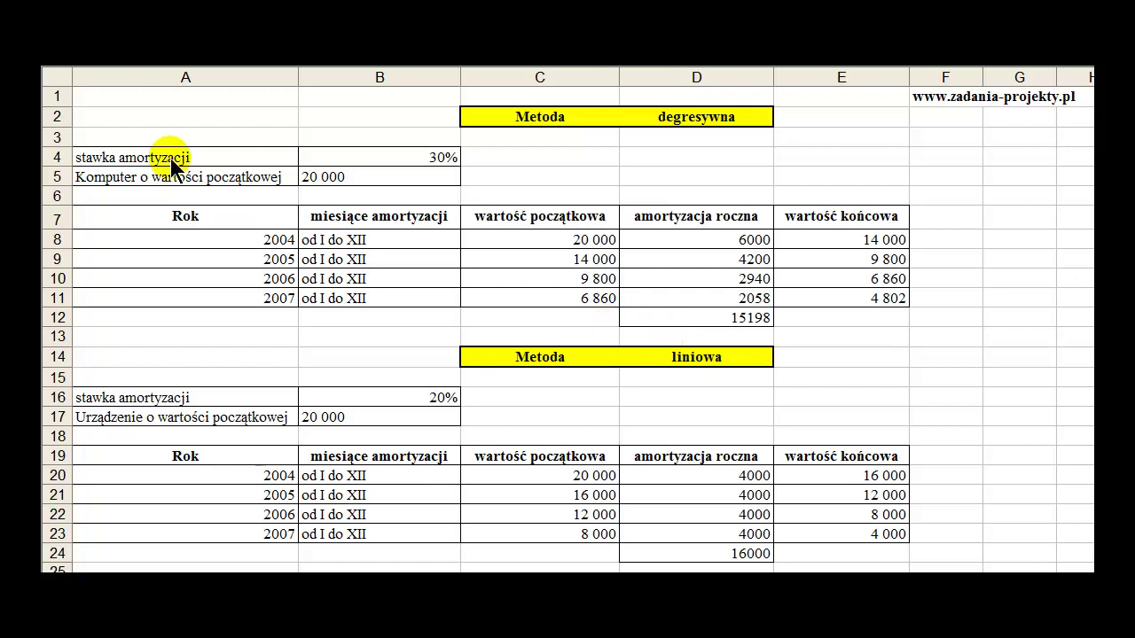
# Step: Change the linear method's depreciation rate in B16 from 20% to 30%, giving 6000 per year
pyautogui.click(147, 153)
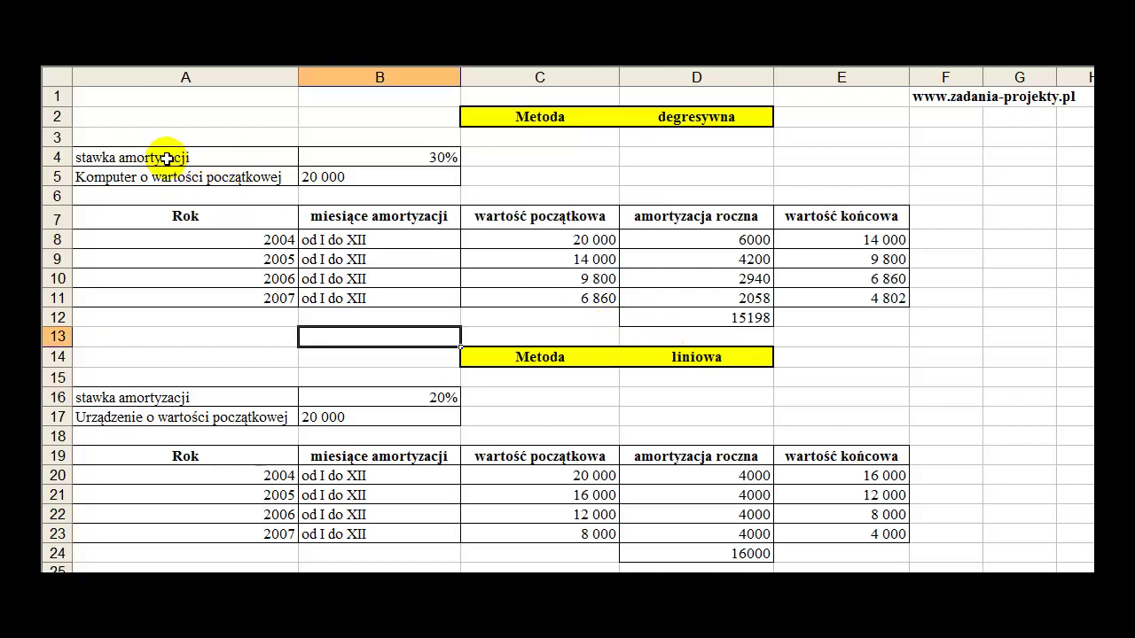
pyautogui.click(166, 158)
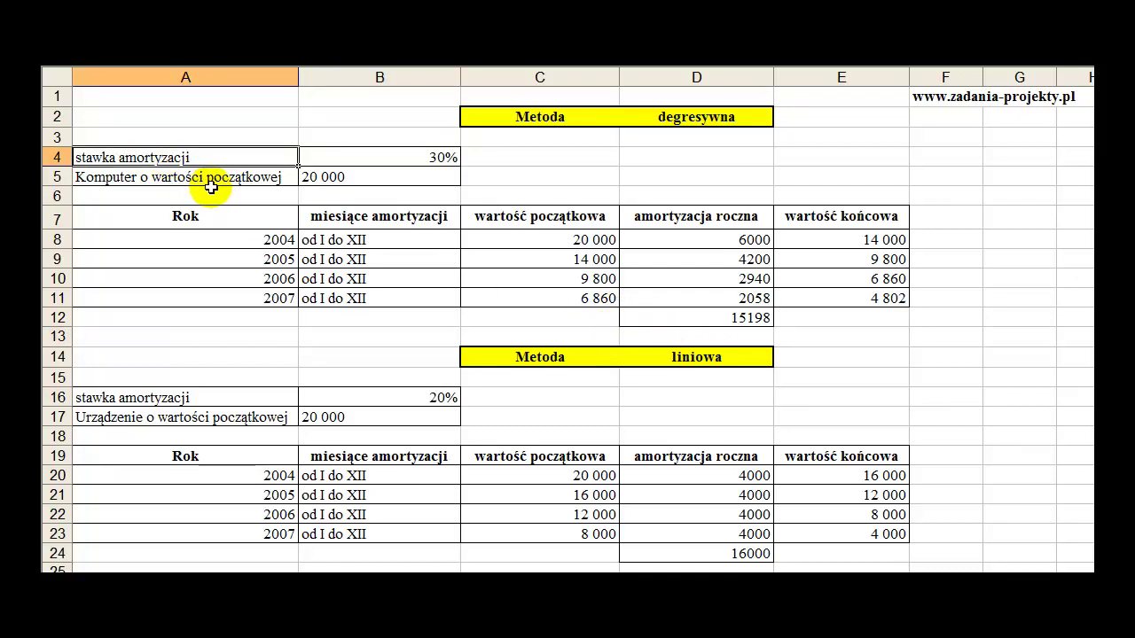
pyautogui.click(436, 397)
pyautogui.write('30')
pyautogui.press('Return')
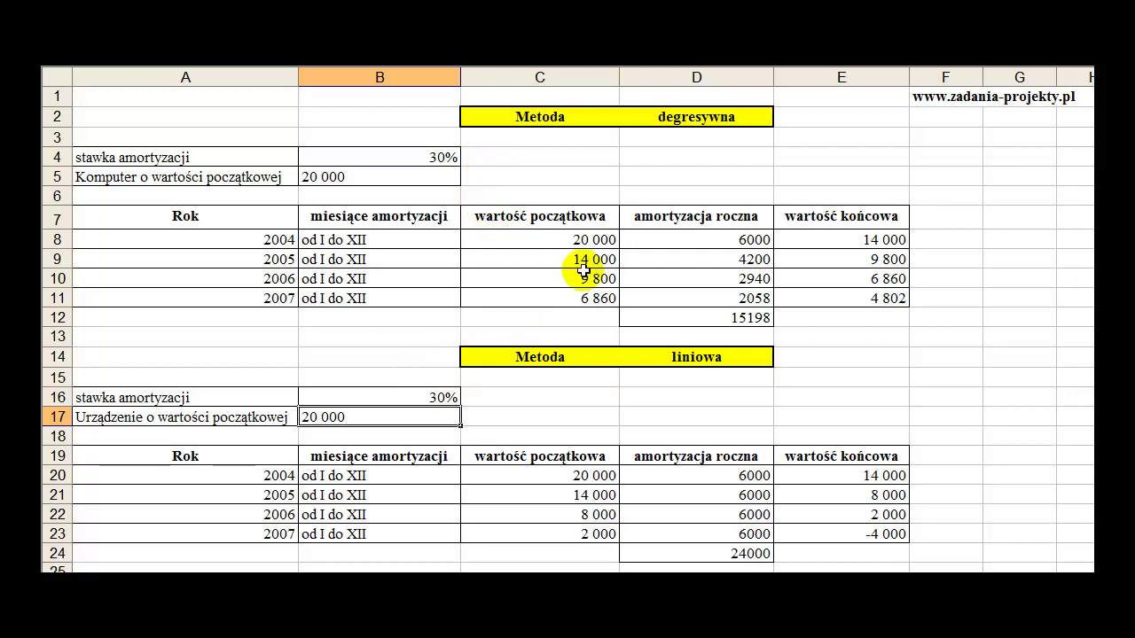
pyautogui.click(545, 117)
pyautogui.moveTo(544, 117); pyautogui.dragTo(683, 117)
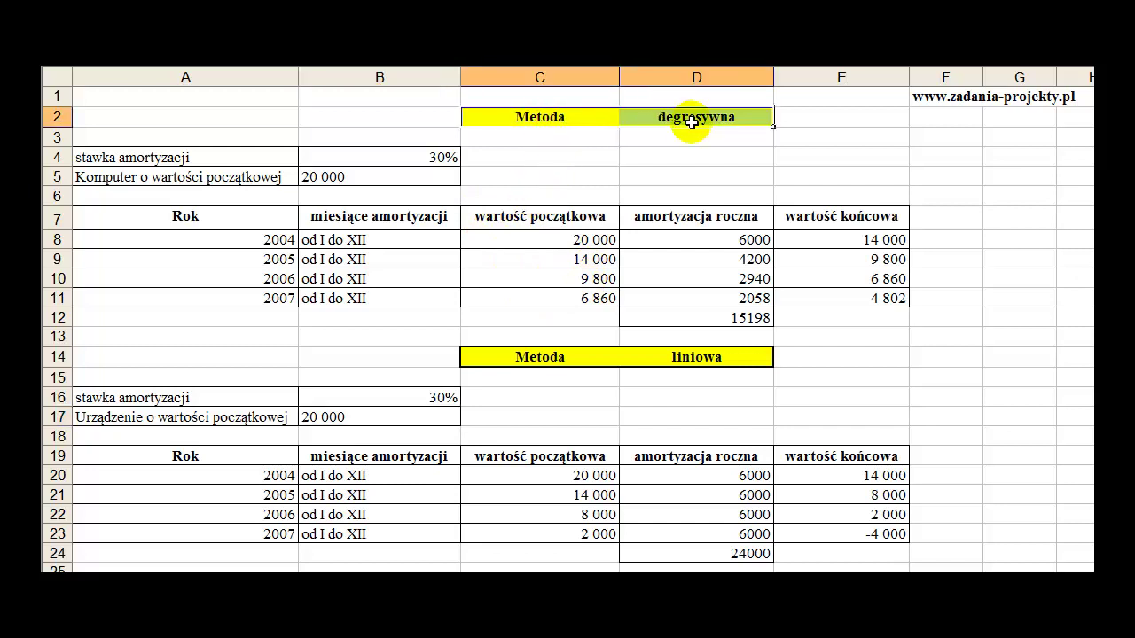
pyautogui.moveTo(581, 361); pyautogui.dragTo(625, 357)
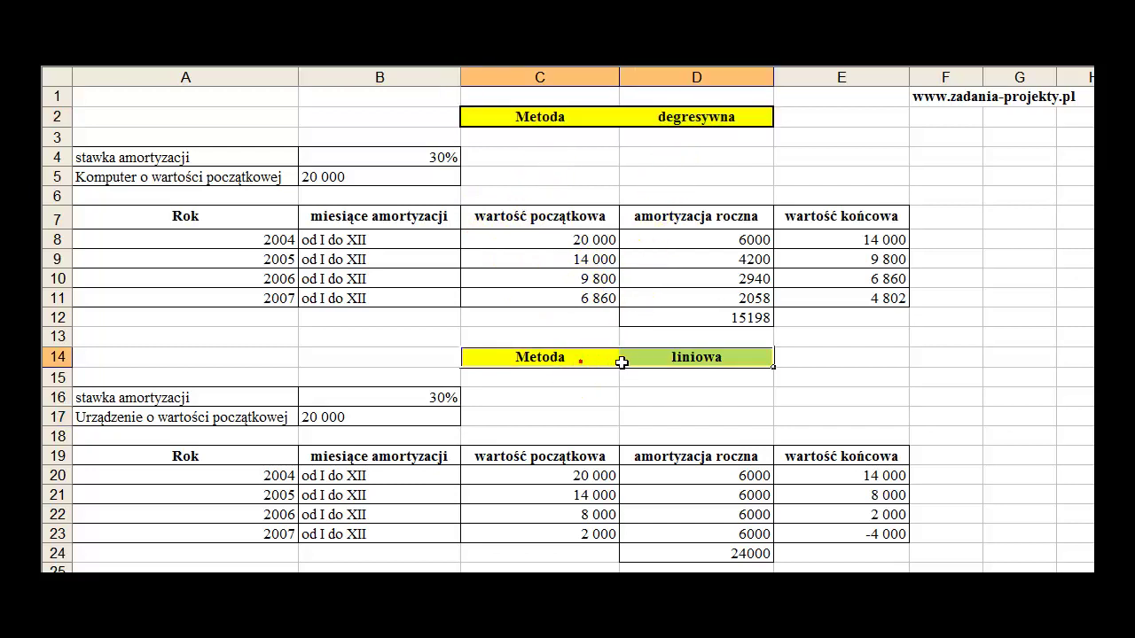
pyautogui.click(662, 404)
pyautogui.moveTo(660, 475); pyautogui.dragTo(681, 533)
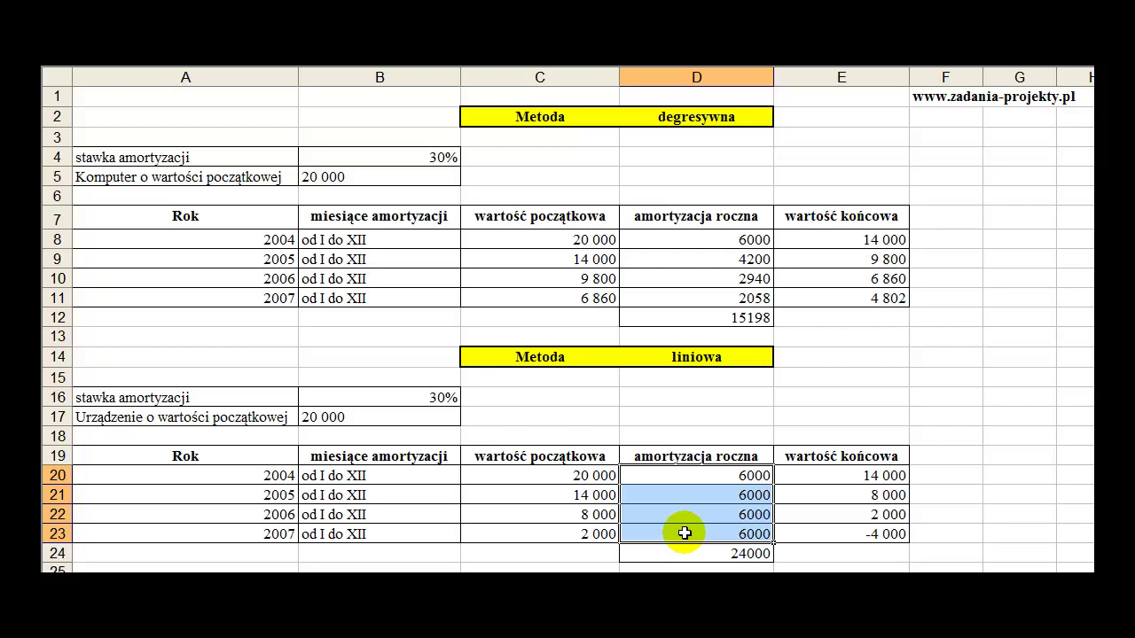
pyautogui.click(692, 122)
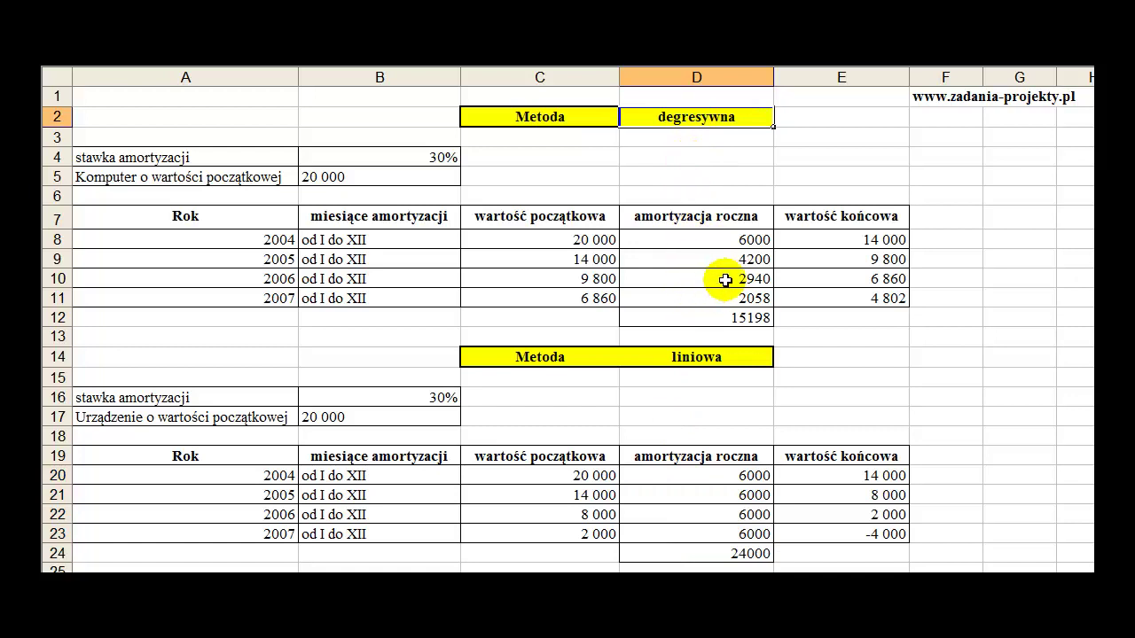
pyautogui.moveTo(750, 241); pyautogui.dragTo(751, 302)
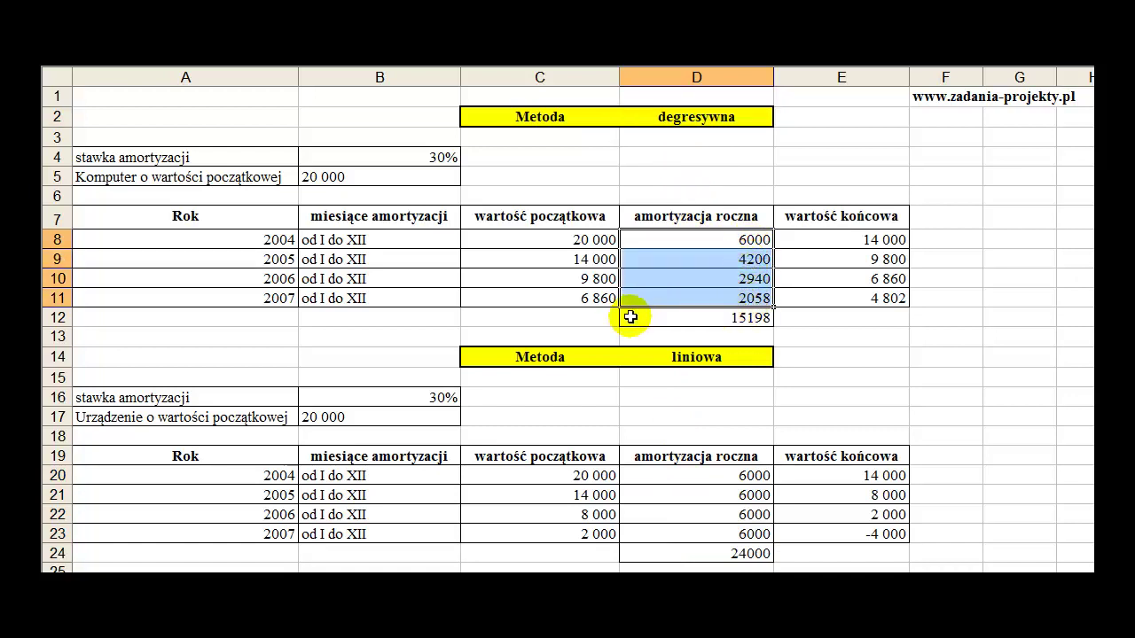
pyautogui.click(565, 378)
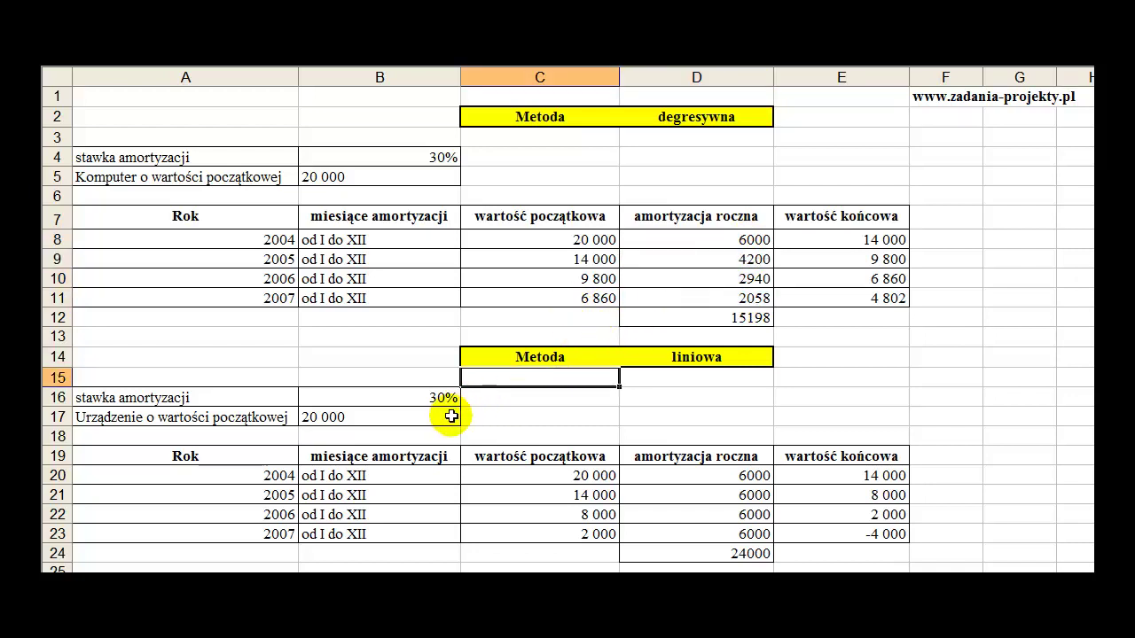
pyautogui.click(273, 397)
pyautogui.moveTo(297, 397); pyautogui.dragTo(360, 395)
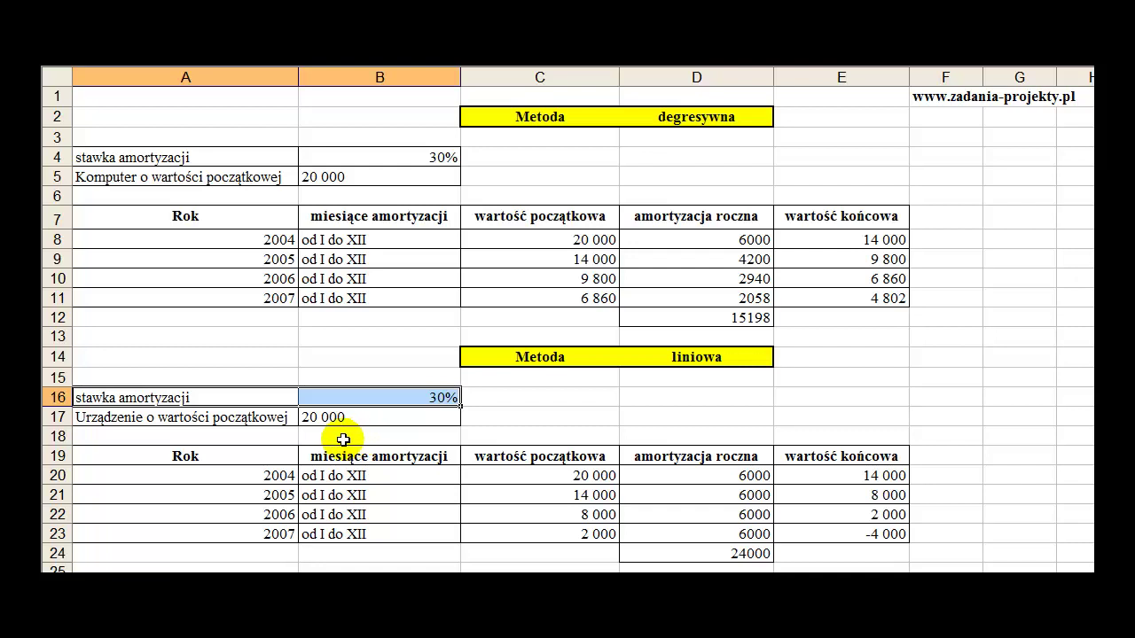
pyautogui.click(427, 401)
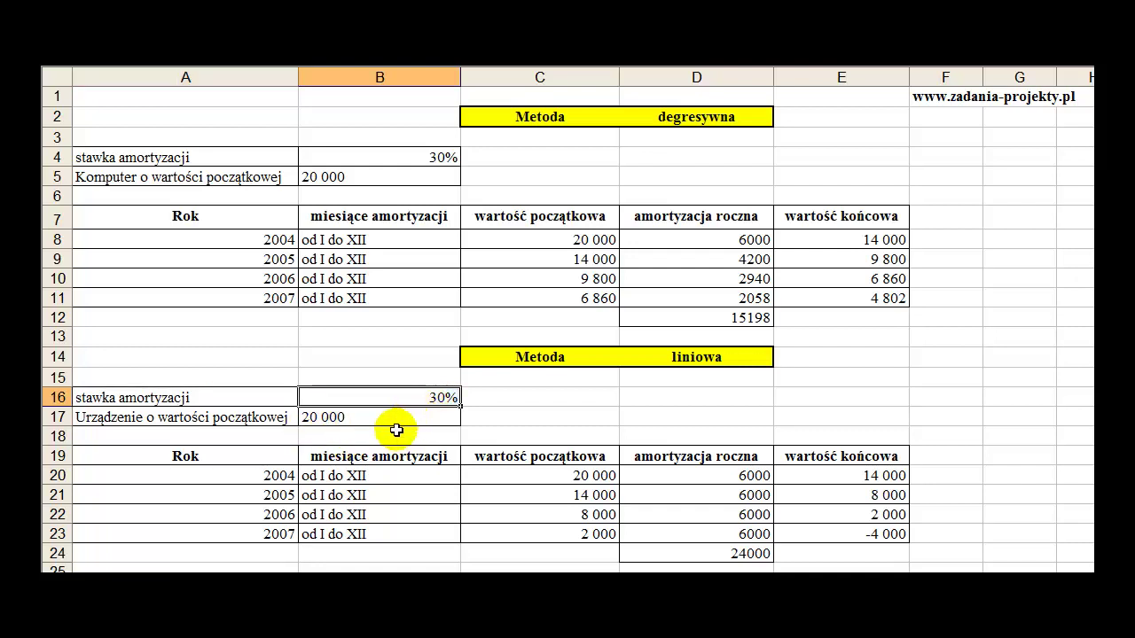
pyautogui.moveTo(328, 419); pyautogui.dragTo(286, 419)
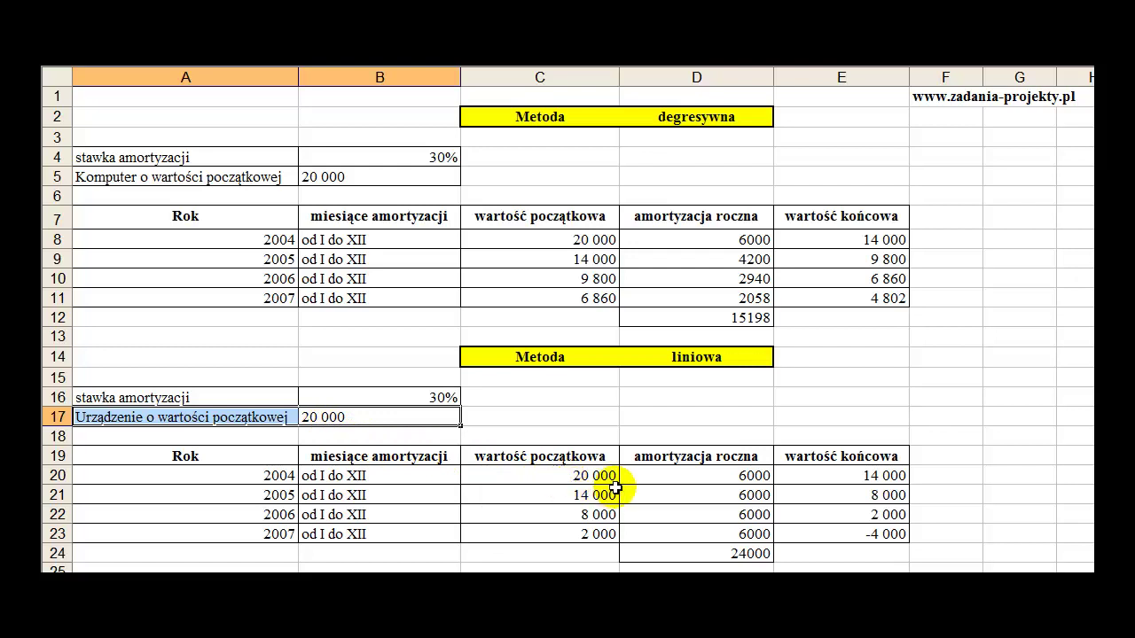
pyautogui.click(363, 456)
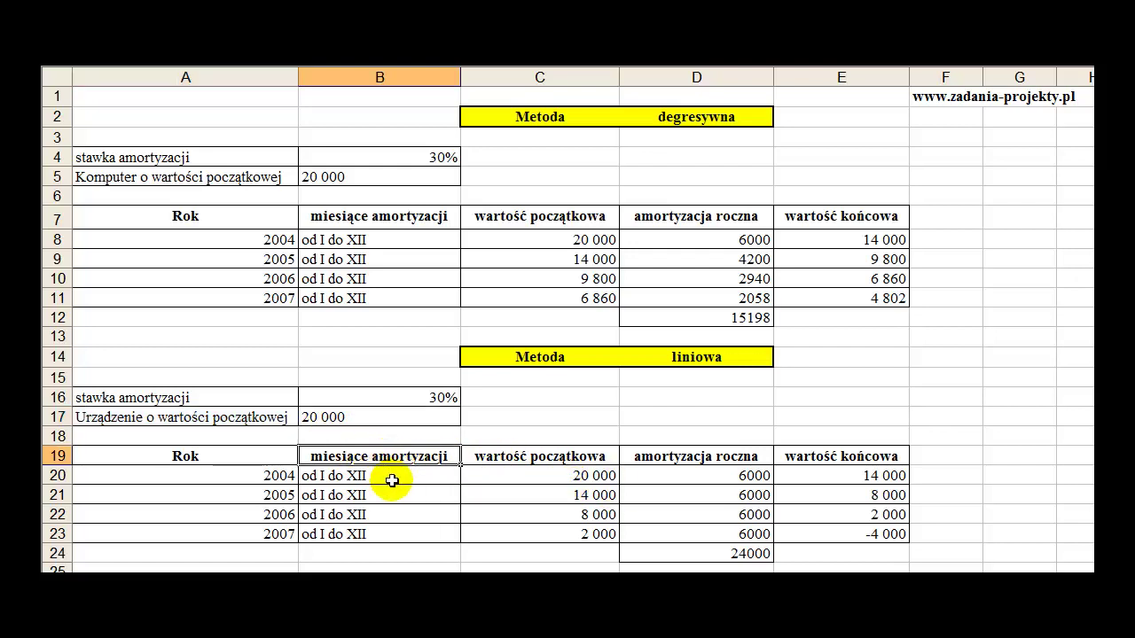
pyautogui.doubleClick(681, 476)
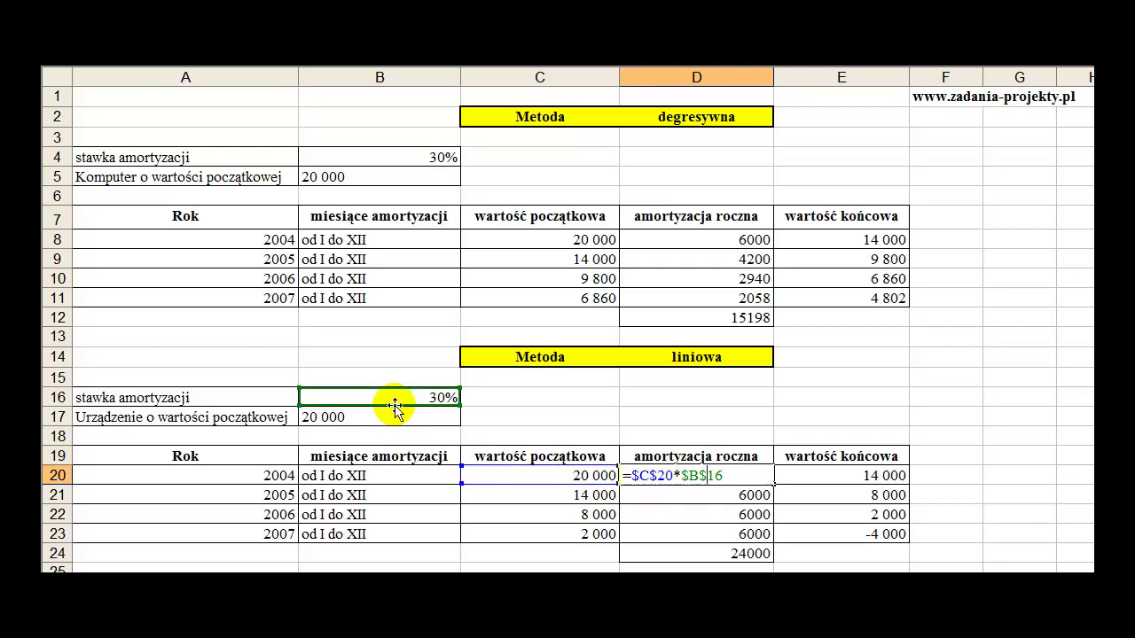
pyautogui.press('Escape')
pyautogui.doubleClick(699, 494)
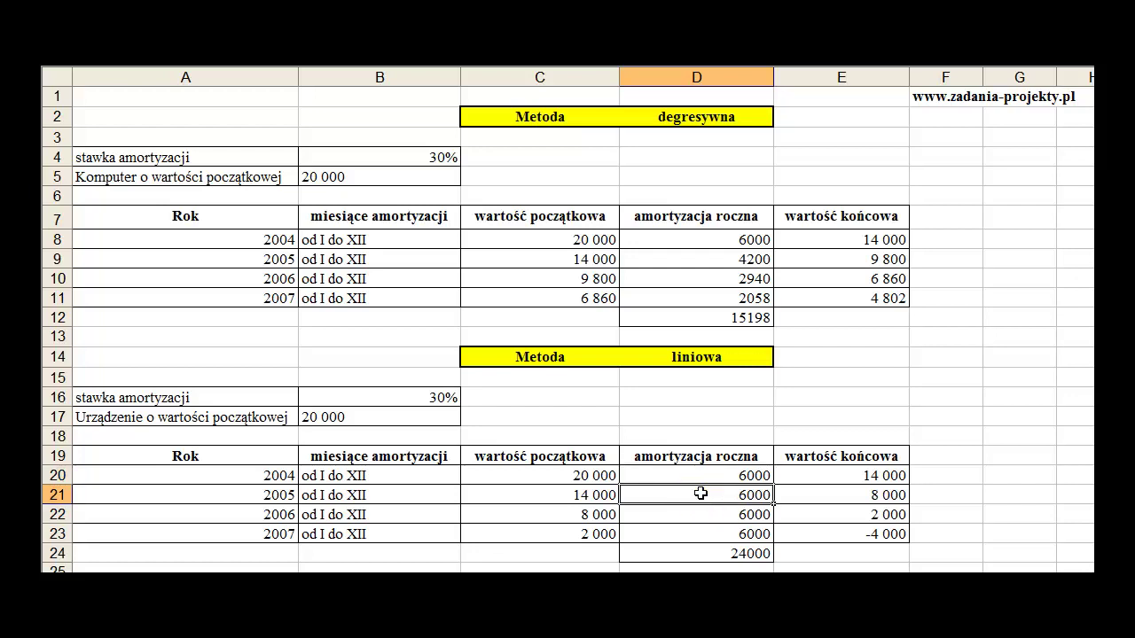
pyautogui.click(701, 495)
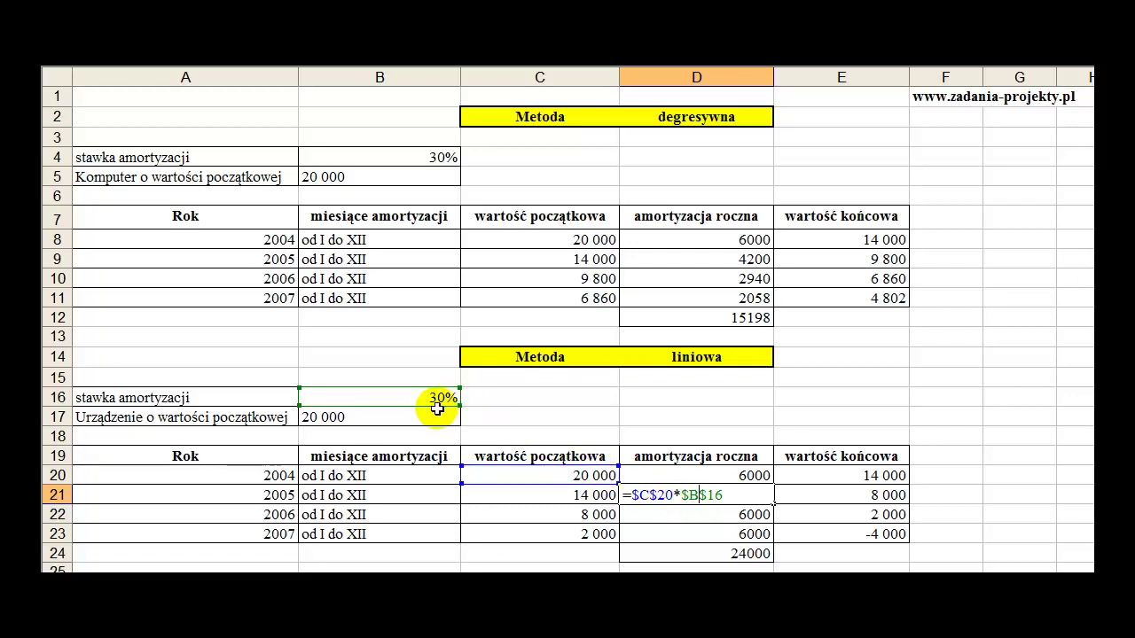
pyautogui.press('Return')
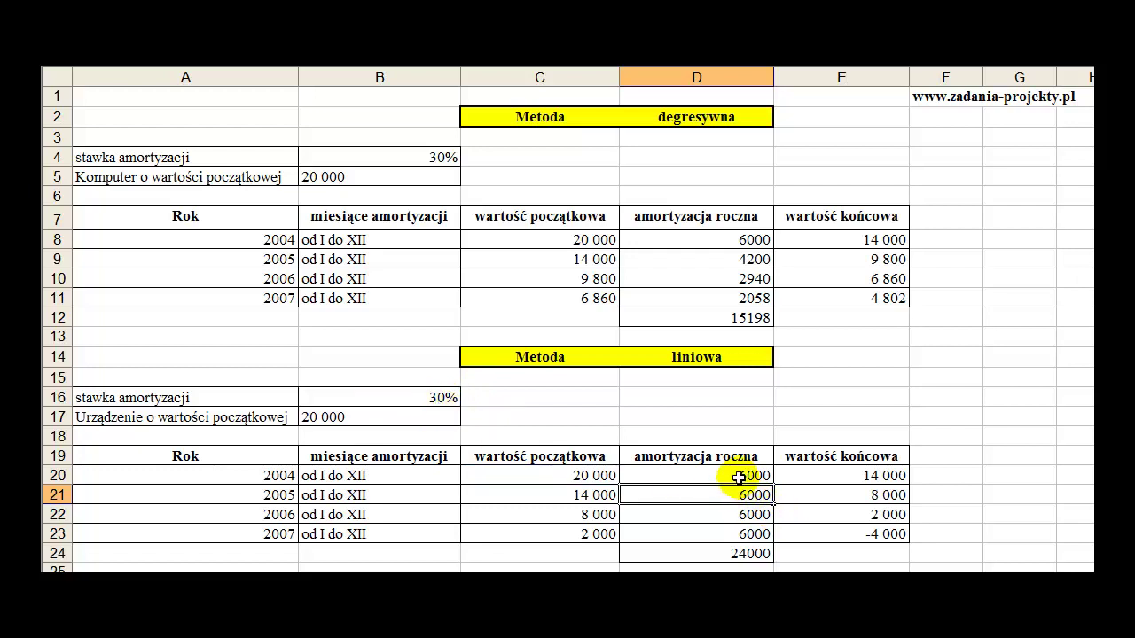
pyautogui.moveTo(750, 488); pyautogui.dragTo(739, 528)
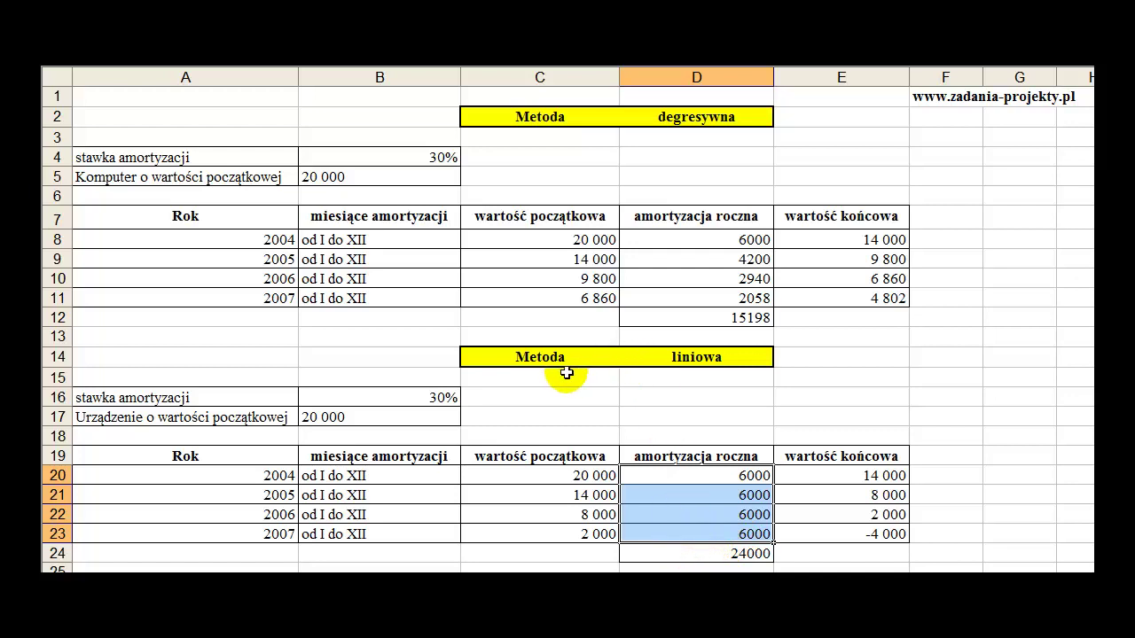
pyautogui.moveTo(568, 362); pyautogui.dragTo(665, 359)
pyautogui.moveTo(720, 472); pyautogui.dragTo(711, 529)
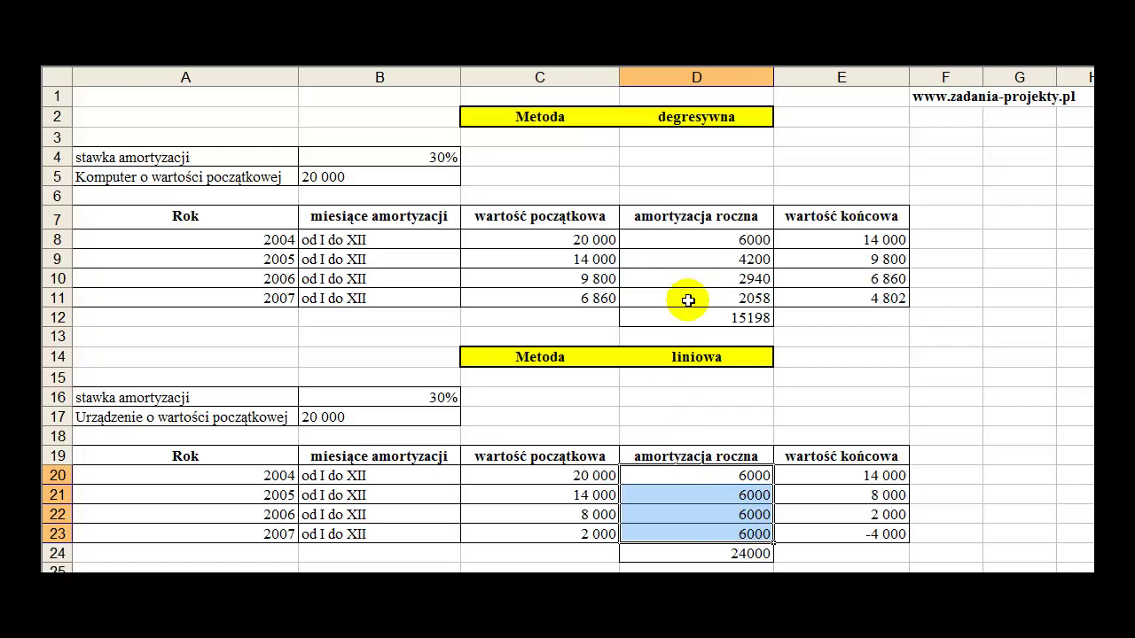
pyautogui.moveTo(561, 116); pyautogui.dragTo(639, 116)
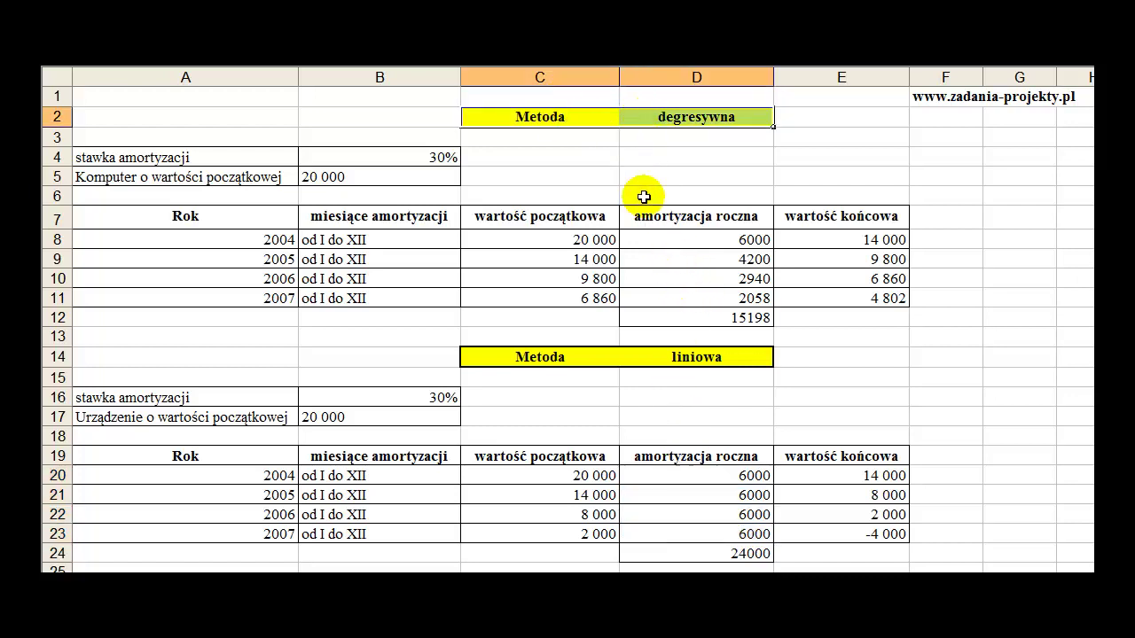
pyautogui.moveTo(696, 475); pyautogui.dragTo(711, 529)
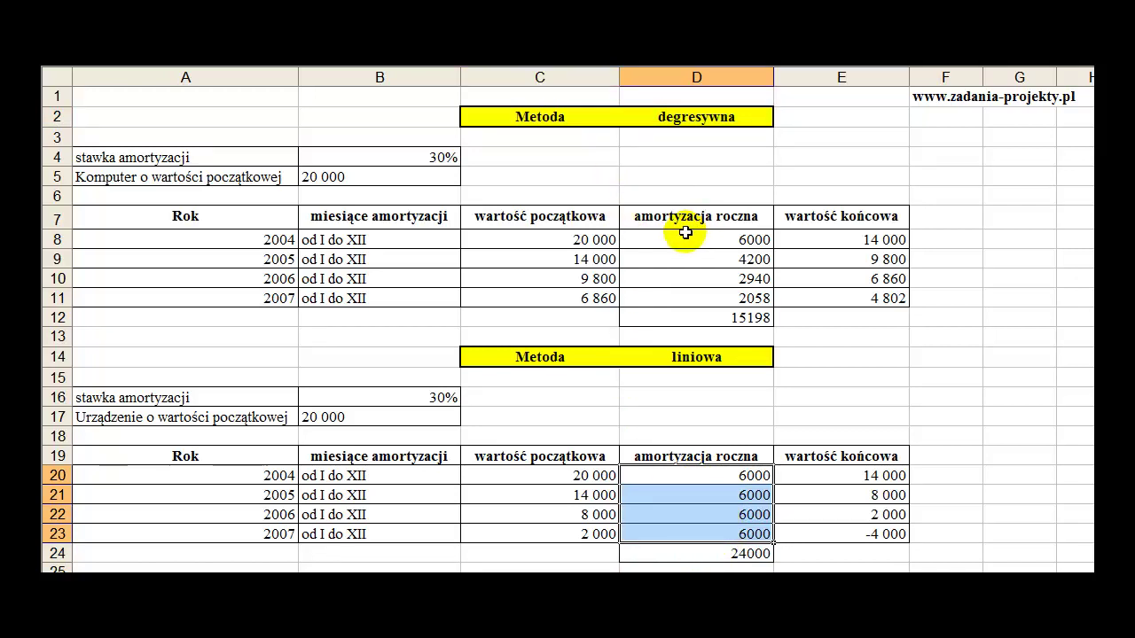
pyautogui.moveTo(675, 237); pyautogui.dragTo(672, 296)
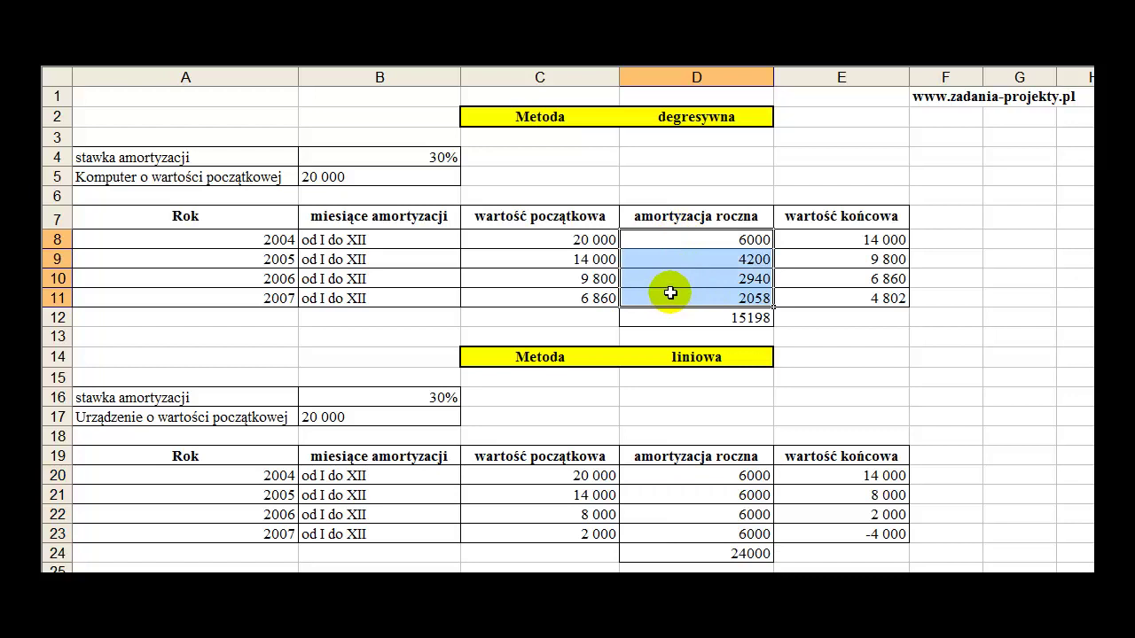
pyautogui.click(647, 241)
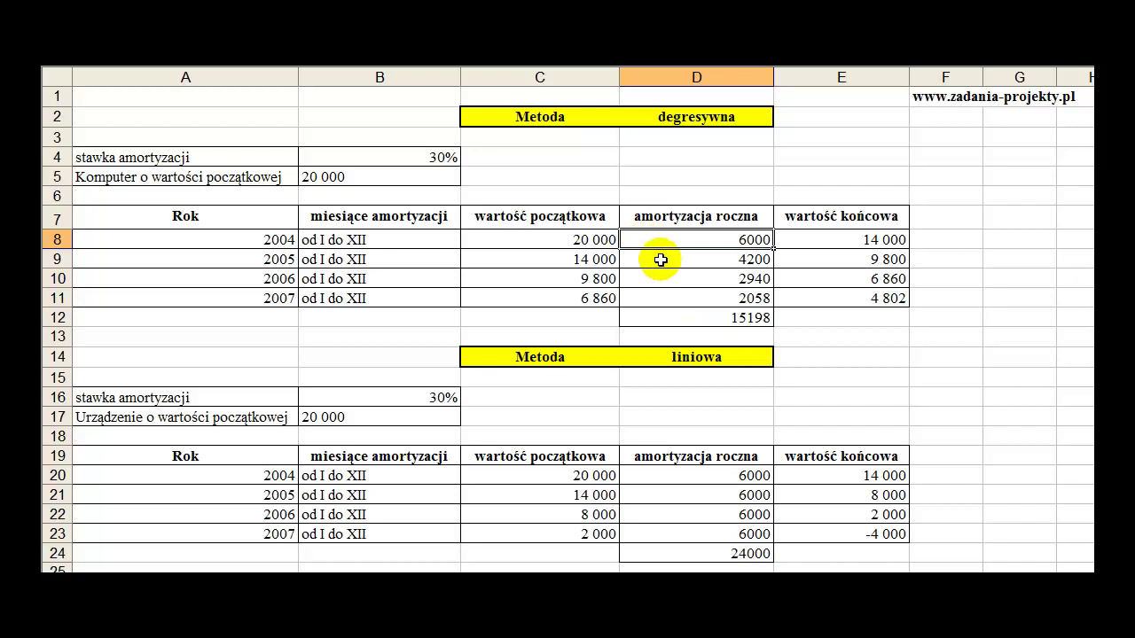
pyautogui.click(677, 257)
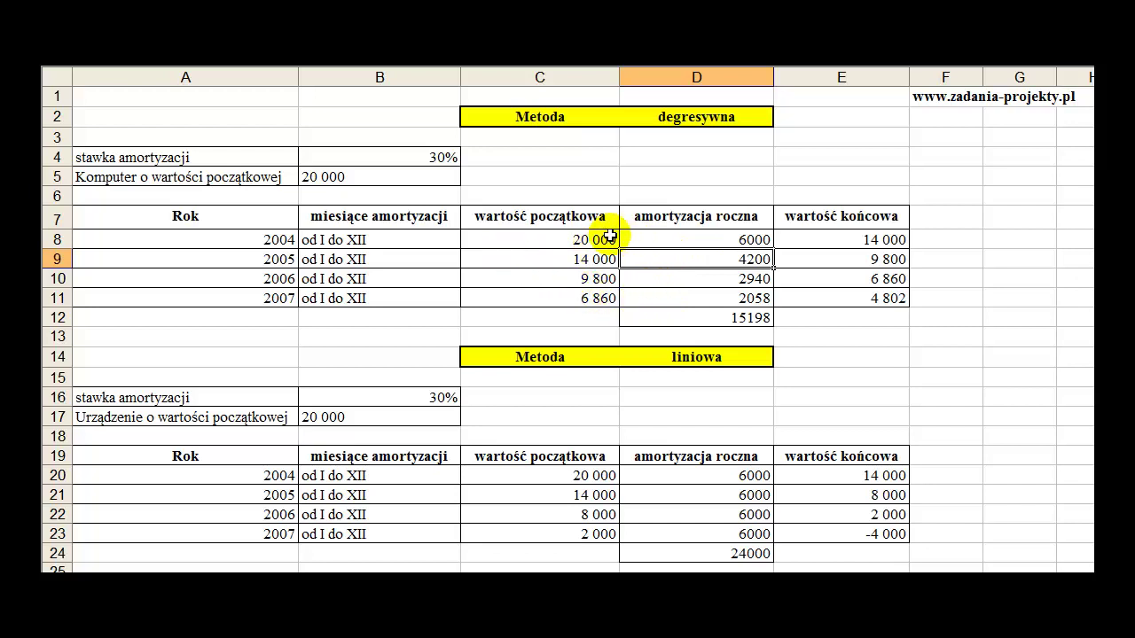
# Step: Check D8's =C8*$B$4 formula, then set C9 to =E8 to carry over the 2004 end value
pyautogui.click(642, 235)
pyautogui.doubleClick(643, 235)
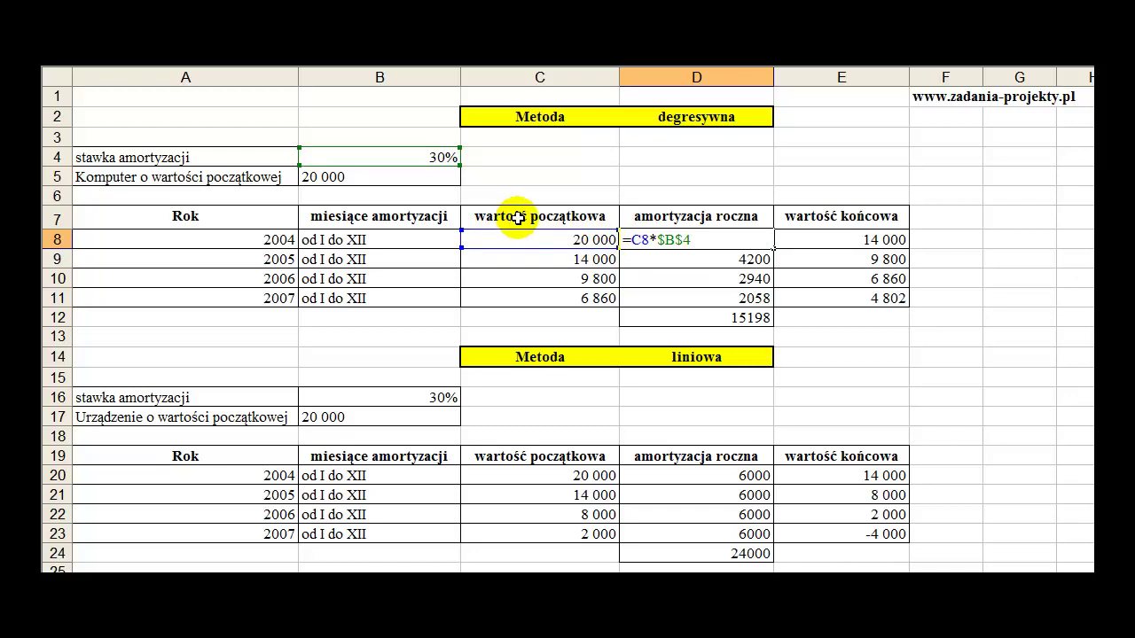
pyautogui.press('Return')
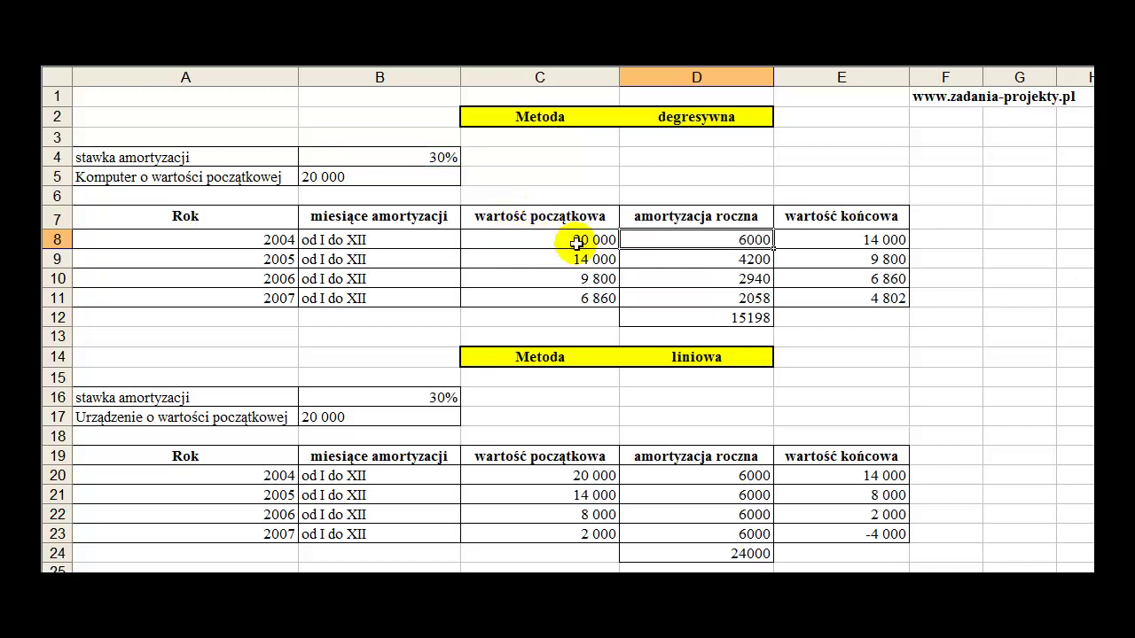
pyautogui.click(588, 259)
pyautogui.write('=E8')
pyautogui.press('Return')
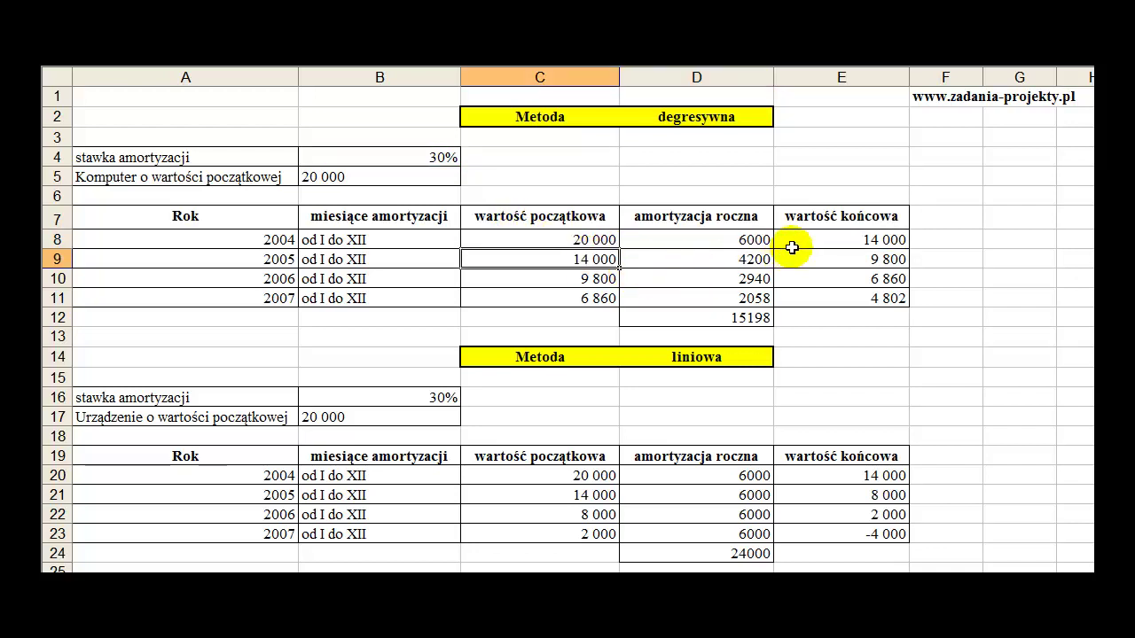
# Step: Enter =C8-D8 in E8 so the 2004 end value becomes 14 000
pyautogui.click(793, 240)
pyautogui.write('=C8-D8')
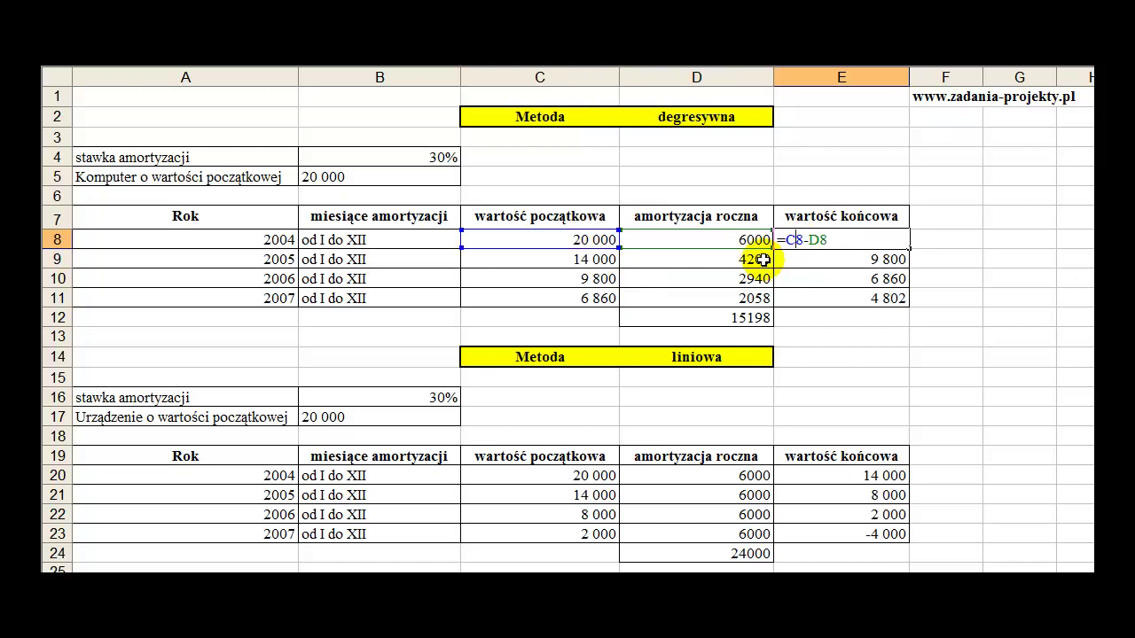
pyautogui.press('Return')
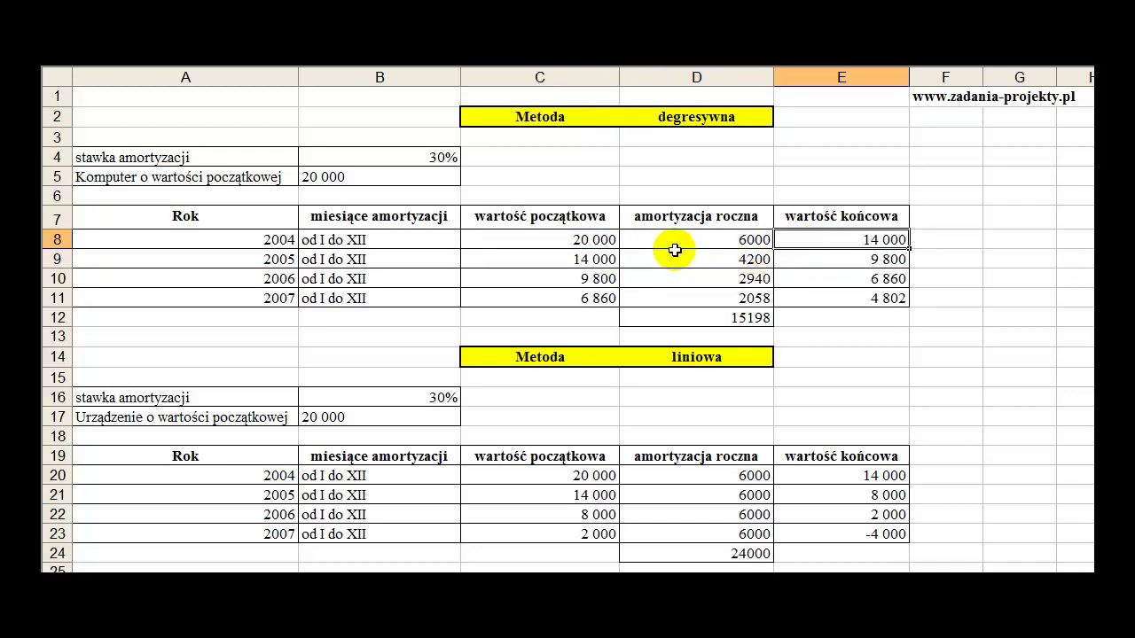
pyautogui.click(598, 239)
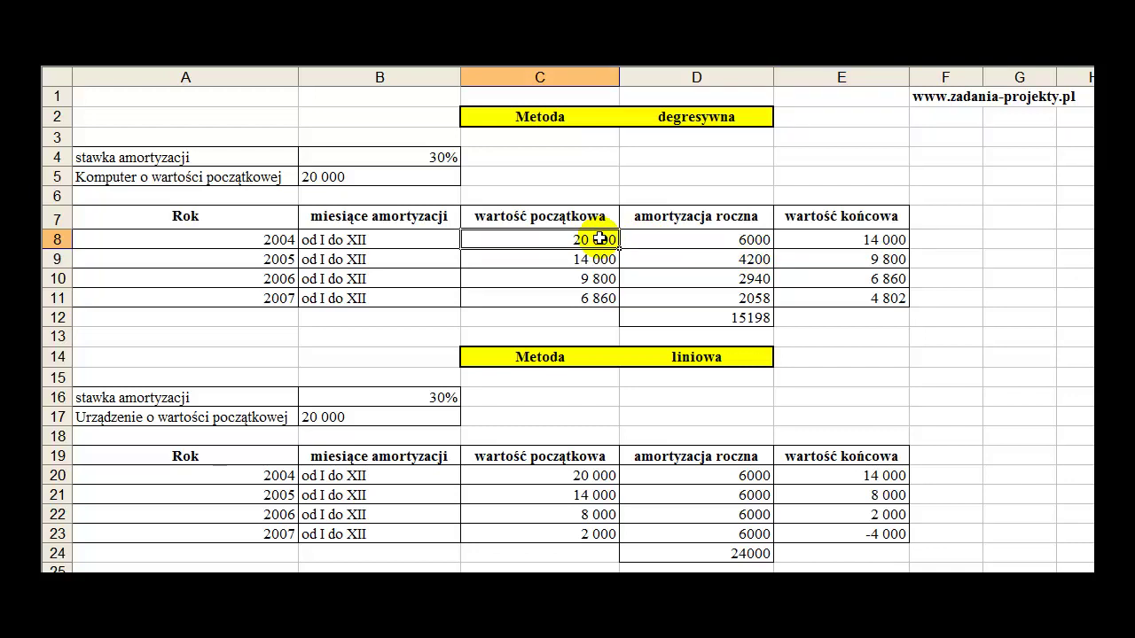
# Step: Review D8's formula using the 30% rate in B4 (6000) and E8's C8-D8 result (14 000)
pyautogui.click(446, 157)
pyautogui.click(669, 238)
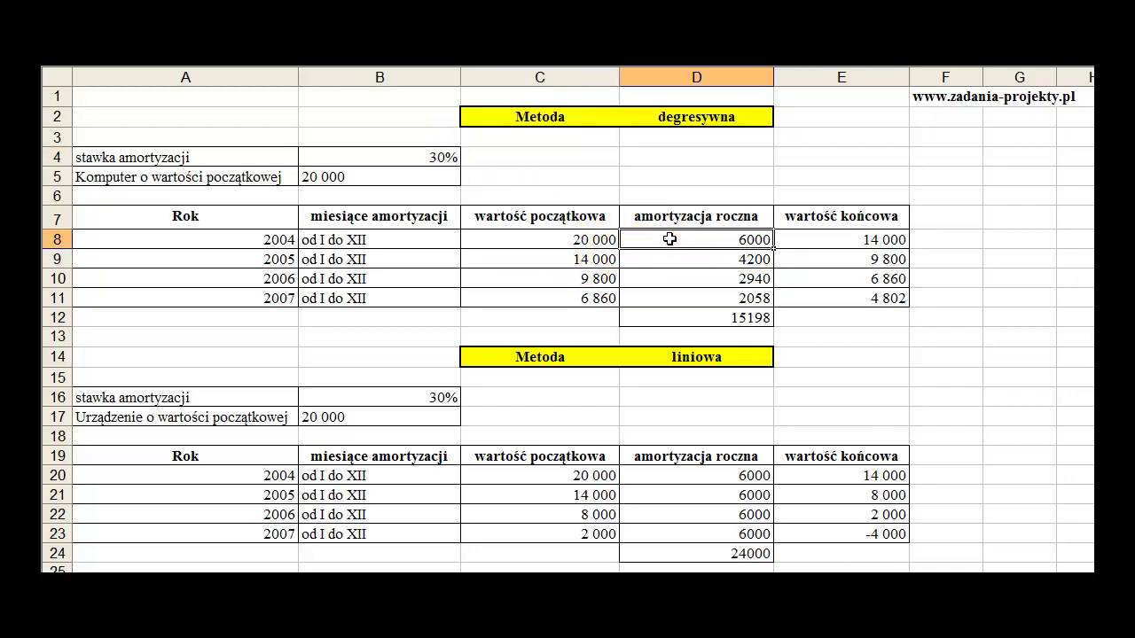
pyautogui.doubleClick(669, 238)
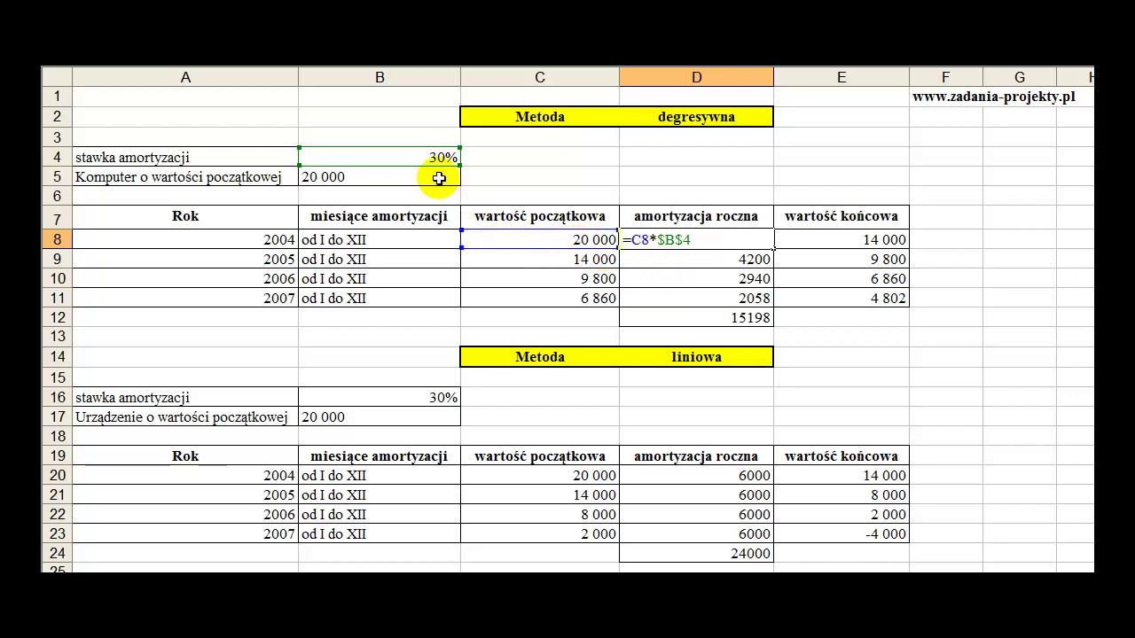
pyautogui.moveTo(444, 167); pyautogui.dragTo(446, 171)
pyautogui.press('Escape')
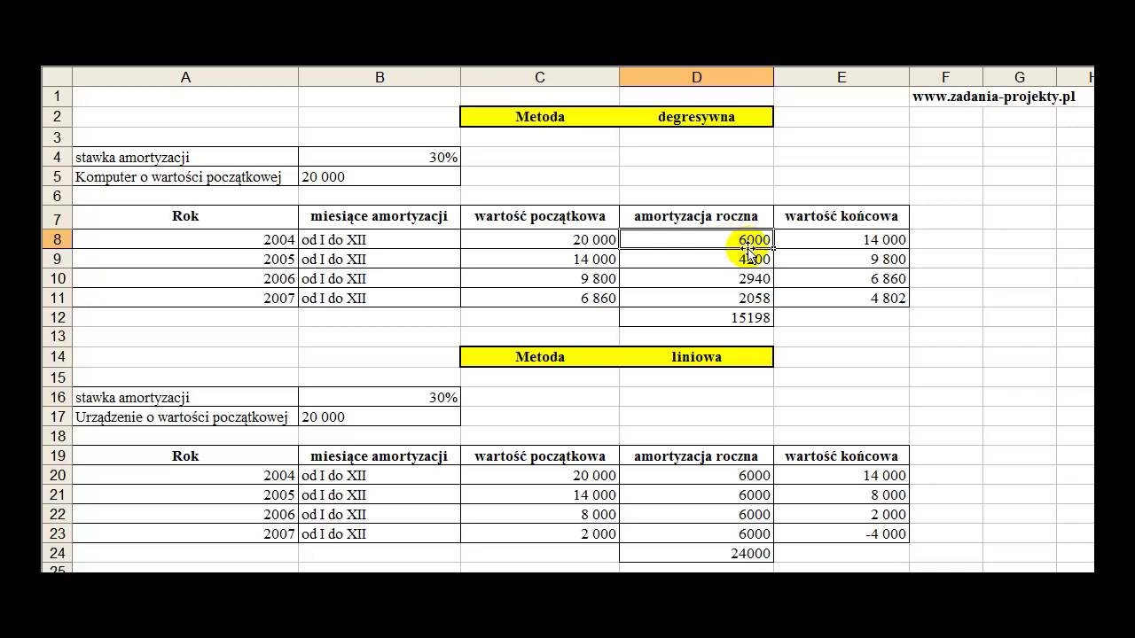
pyautogui.click(810, 237)
pyautogui.doubleClick(809, 239)
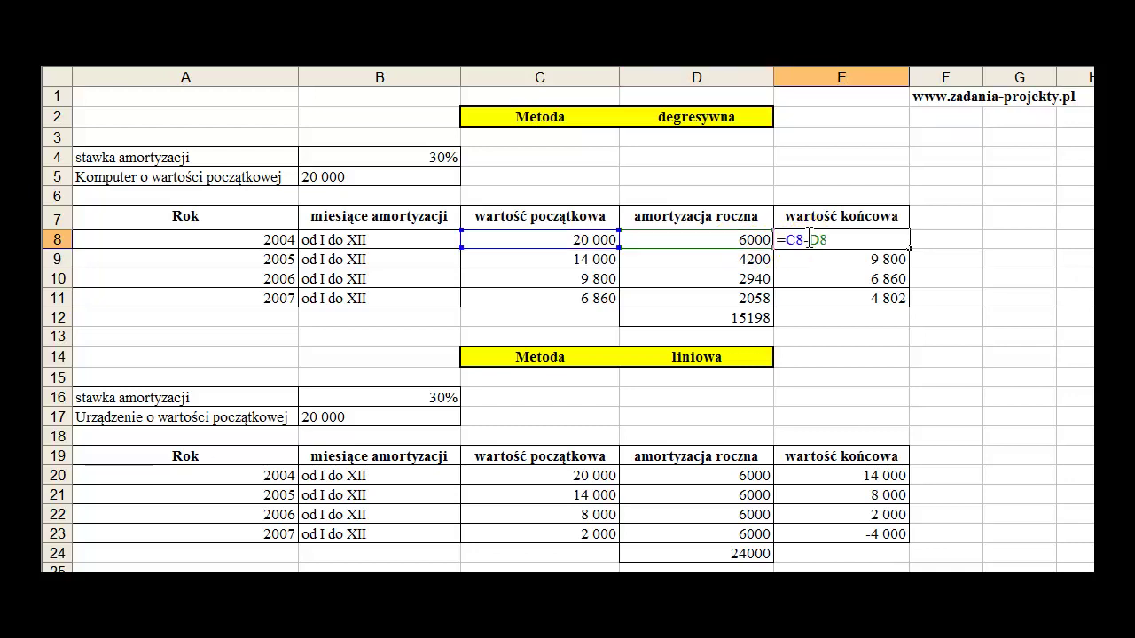
pyautogui.click(810, 238)
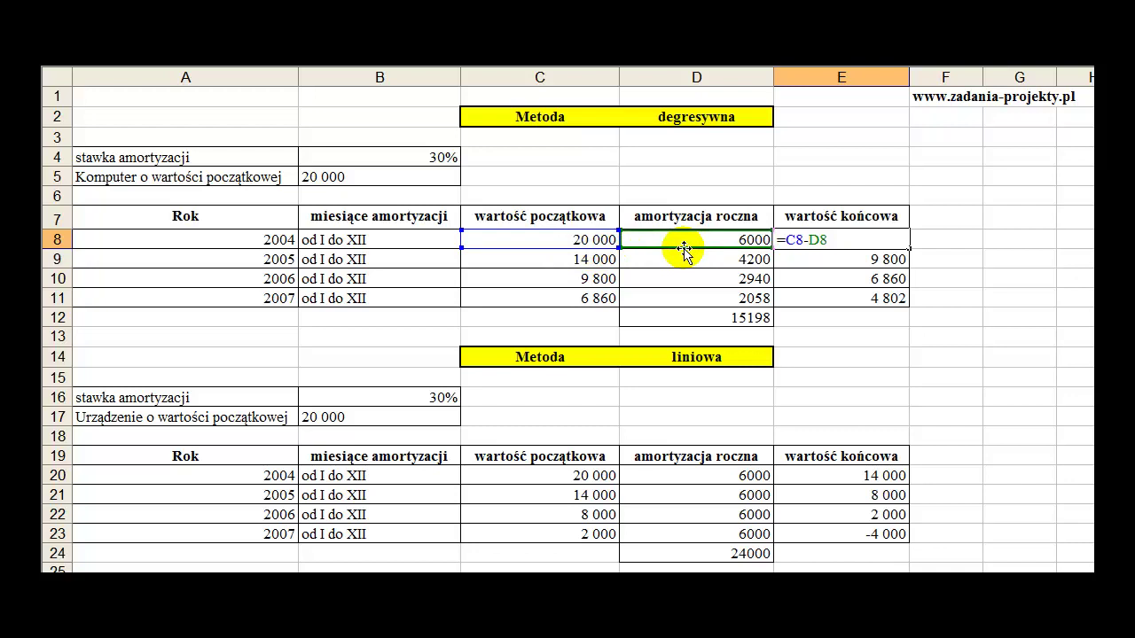
pyautogui.press('Return')
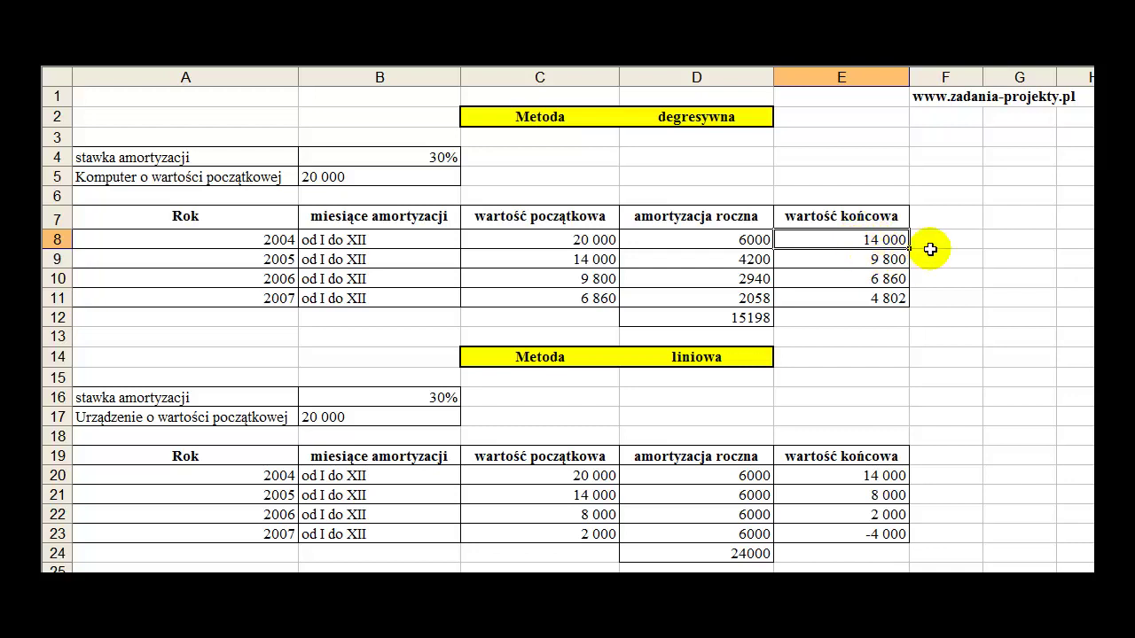
# Step: Compare the 2004 starting, depreciation and end values with the linear table's 2004 starting value
pyautogui.click(576, 241)
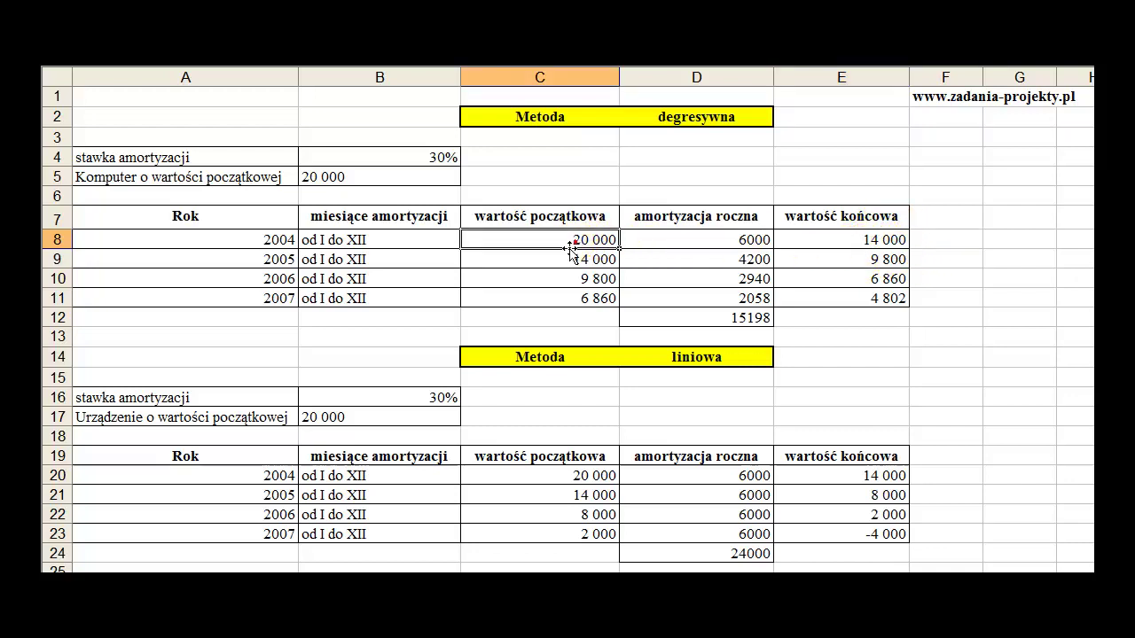
pyautogui.click(863, 241)
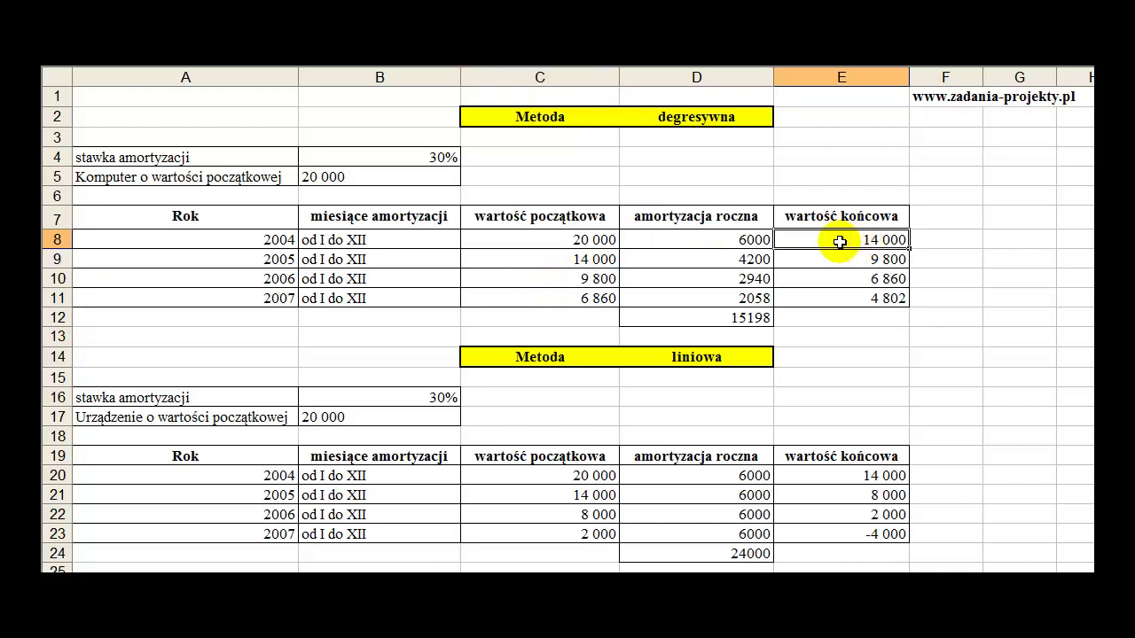
pyautogui.click(732, 239)
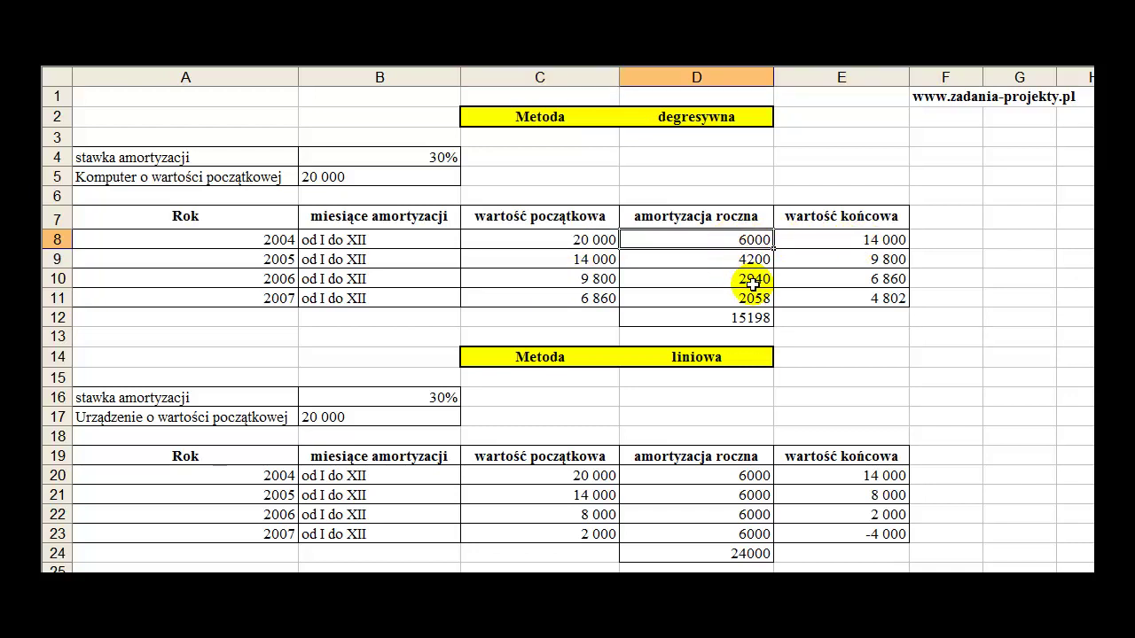
pyautogui.click(853, 240)
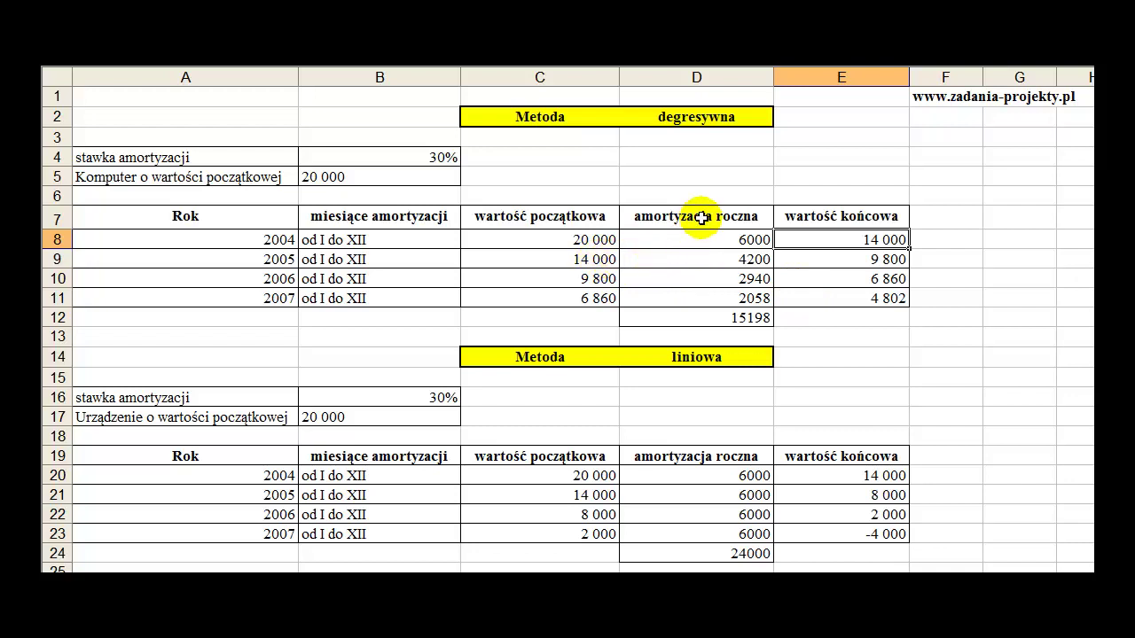
pyautogui.click(588, 236)
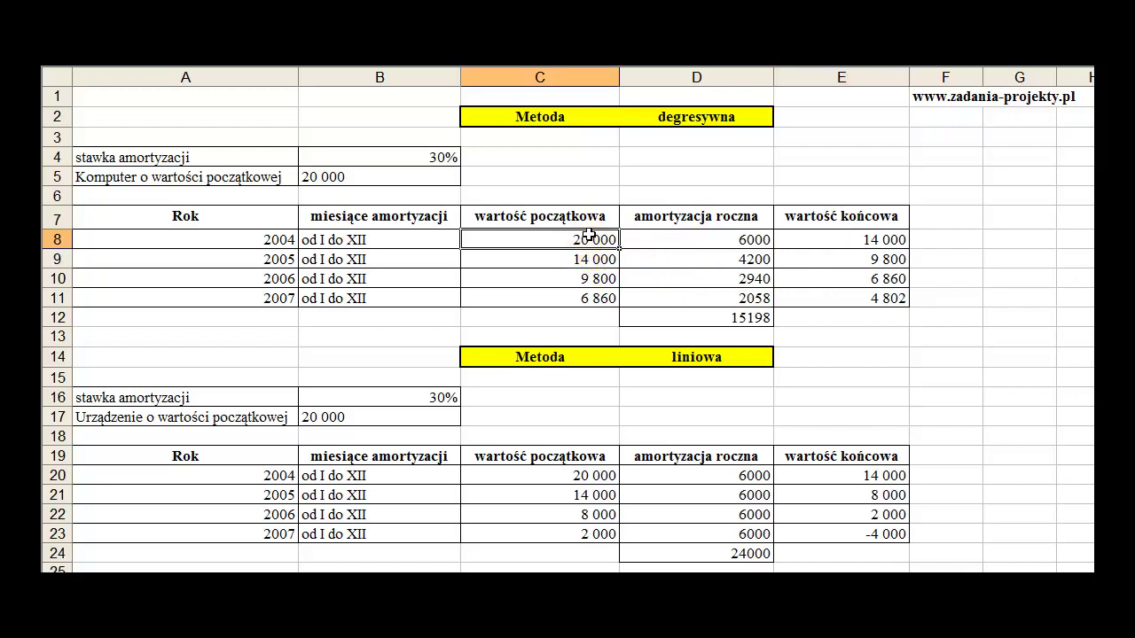
pyautogui.click(587, 474)
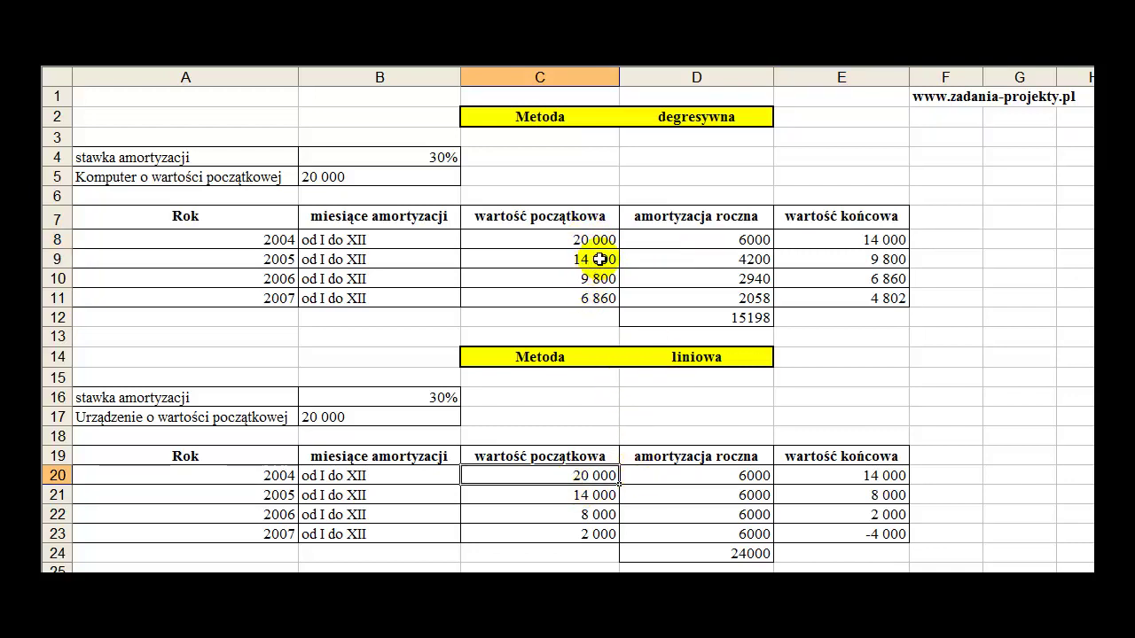
pyautogui.click(566, 256)
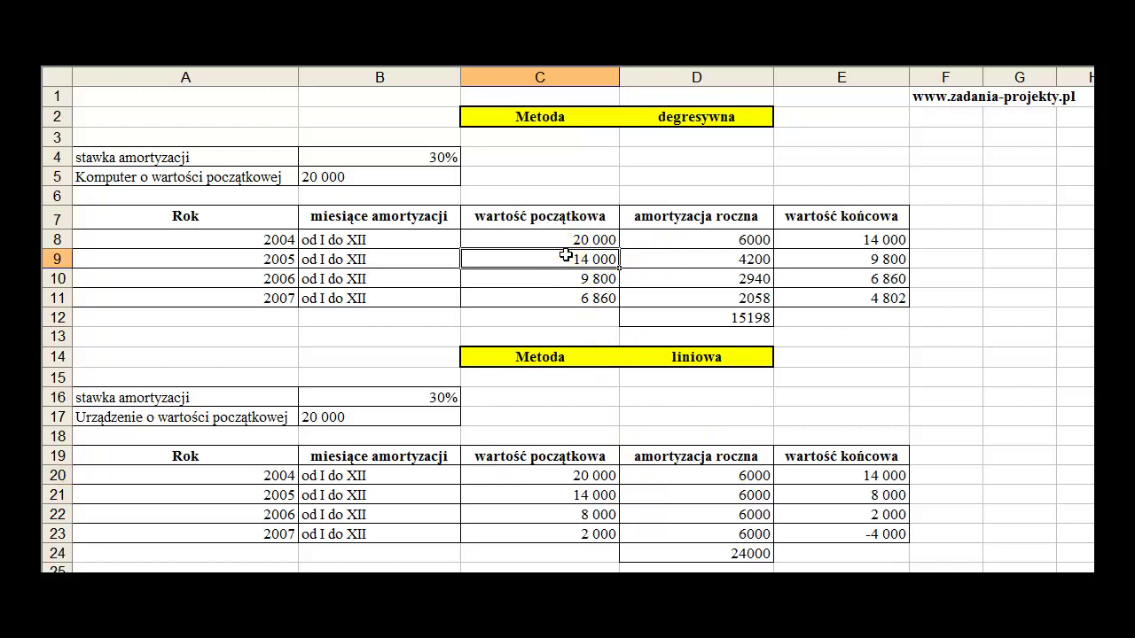
pyautogui.doubleClick(656, 257)
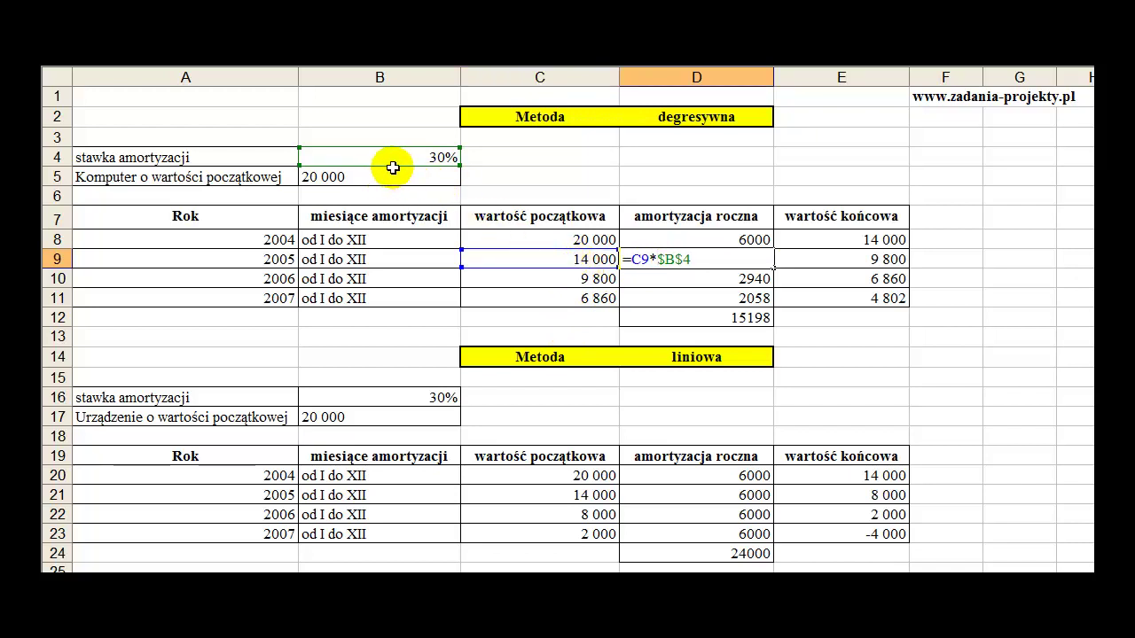
pyautogui.press('Escape')
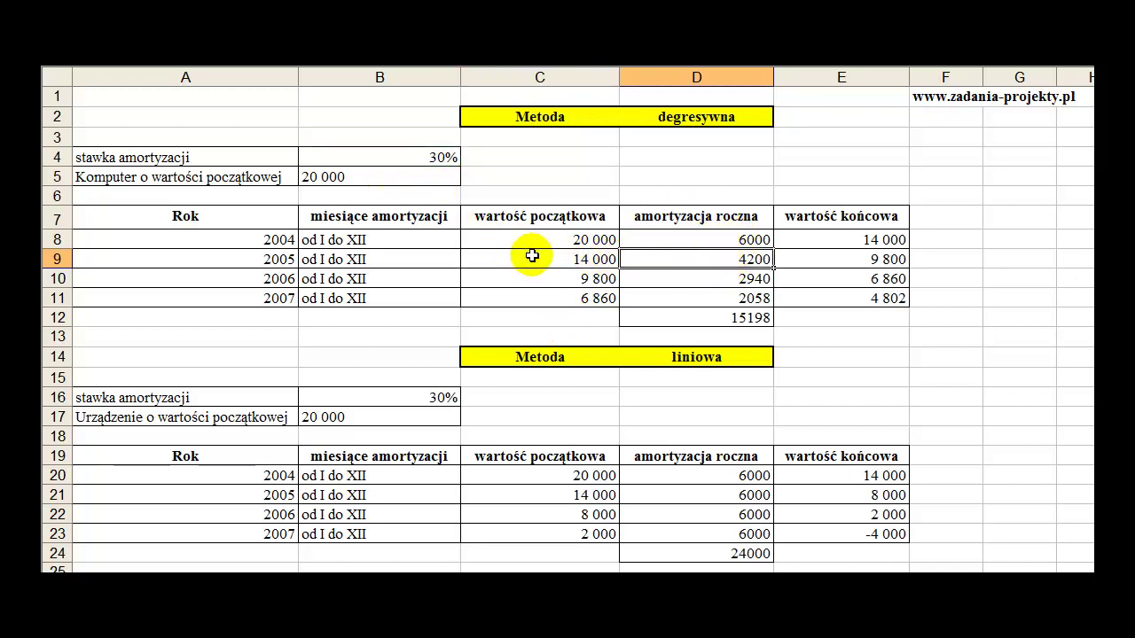
pyautogui.click(570, 259)
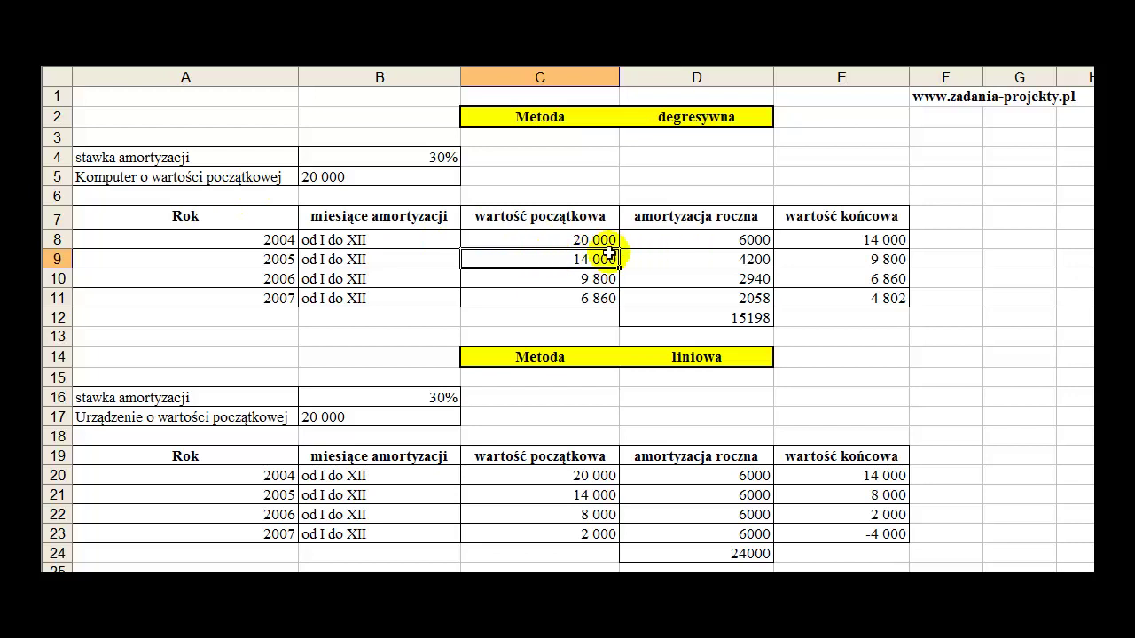
pyautogui.click(694, 260)
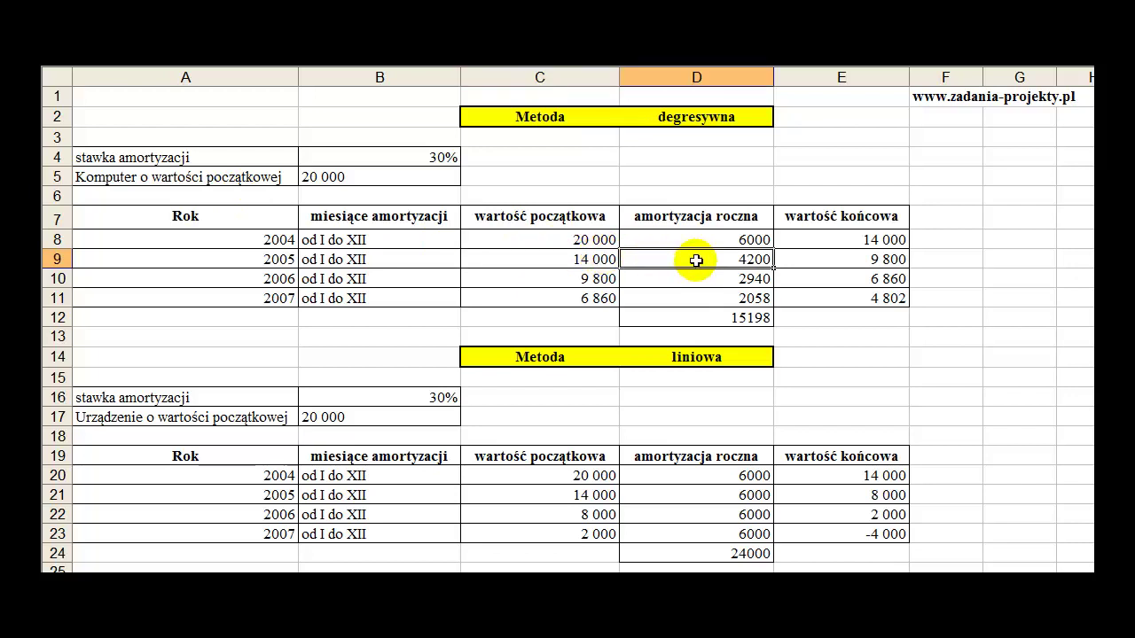
pyautogui.doubleClick(696, 260)
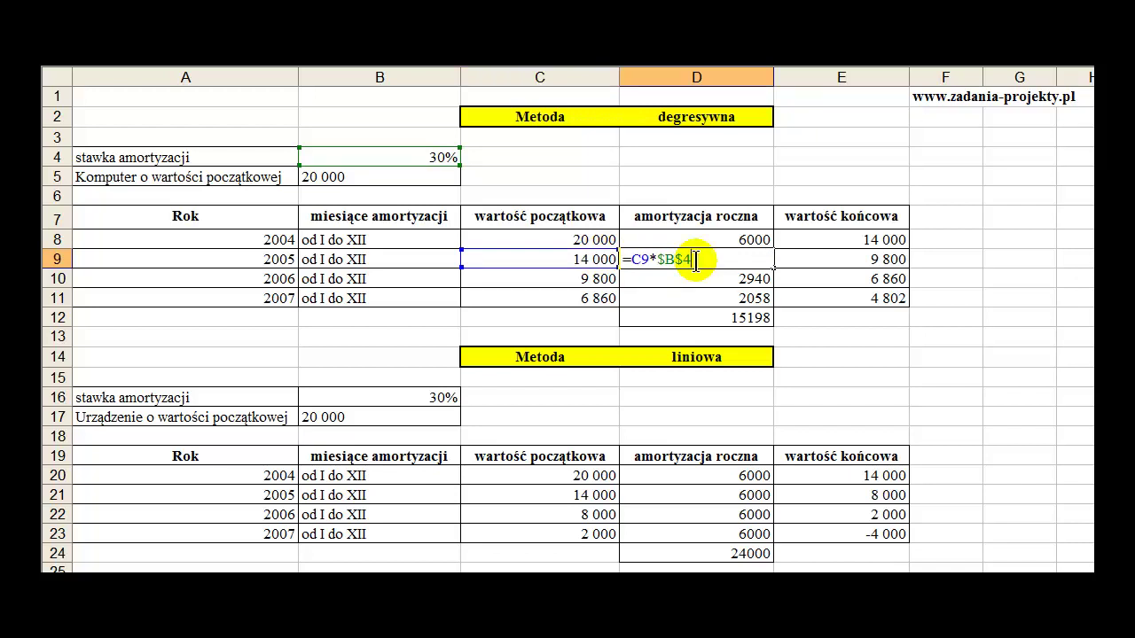
pyautogui.press('Return')
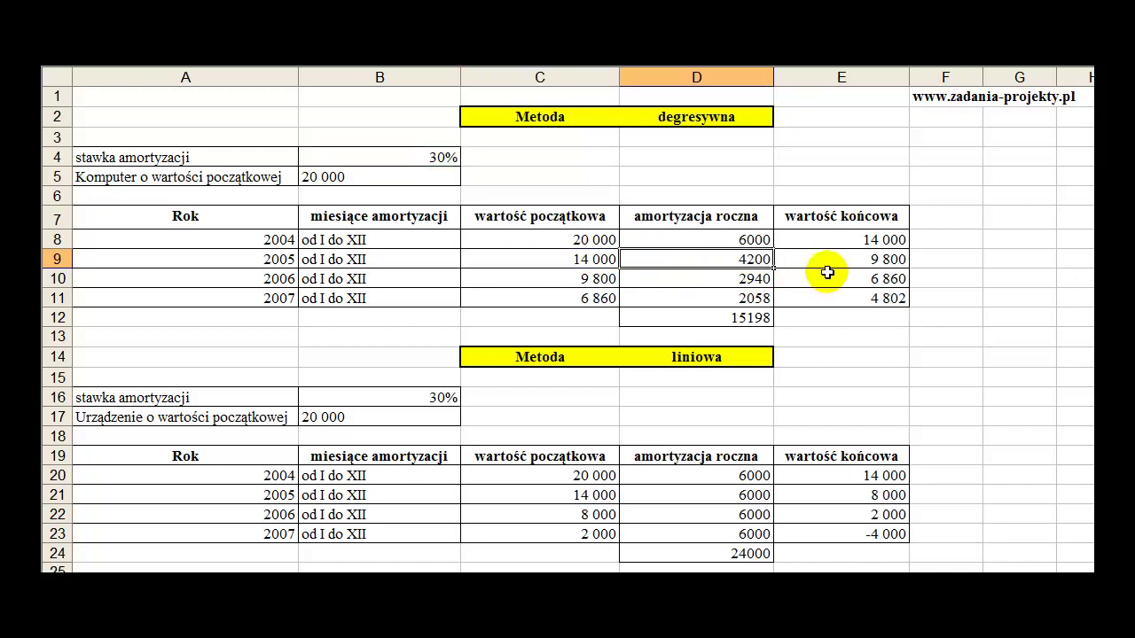
pyautogui.doubleClick(829, 259)
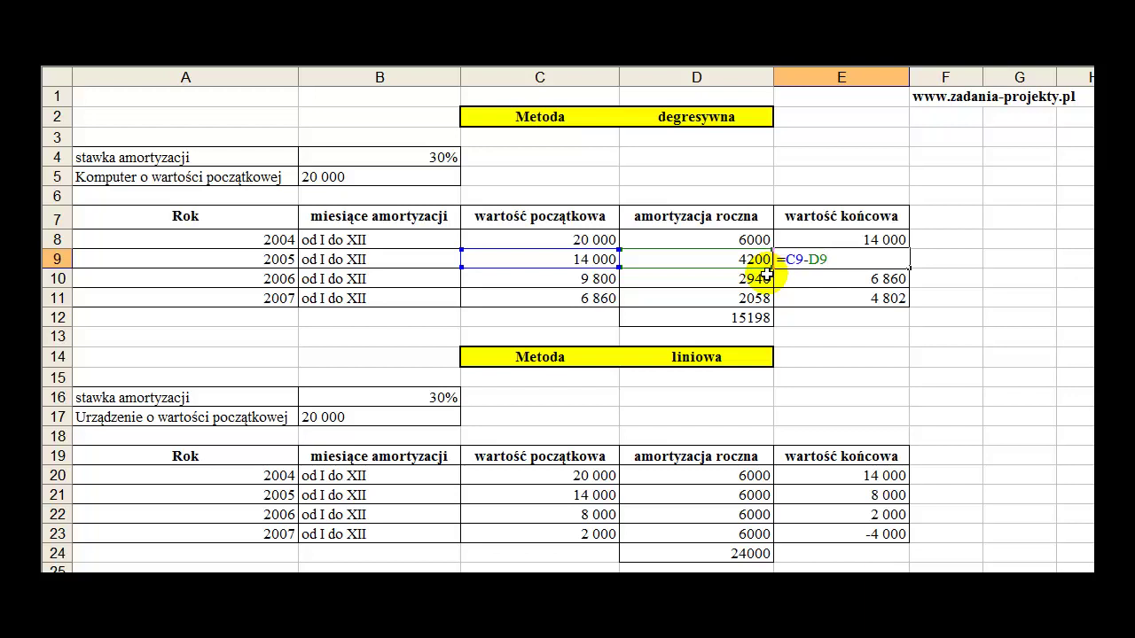
pyautogui.press('Return')
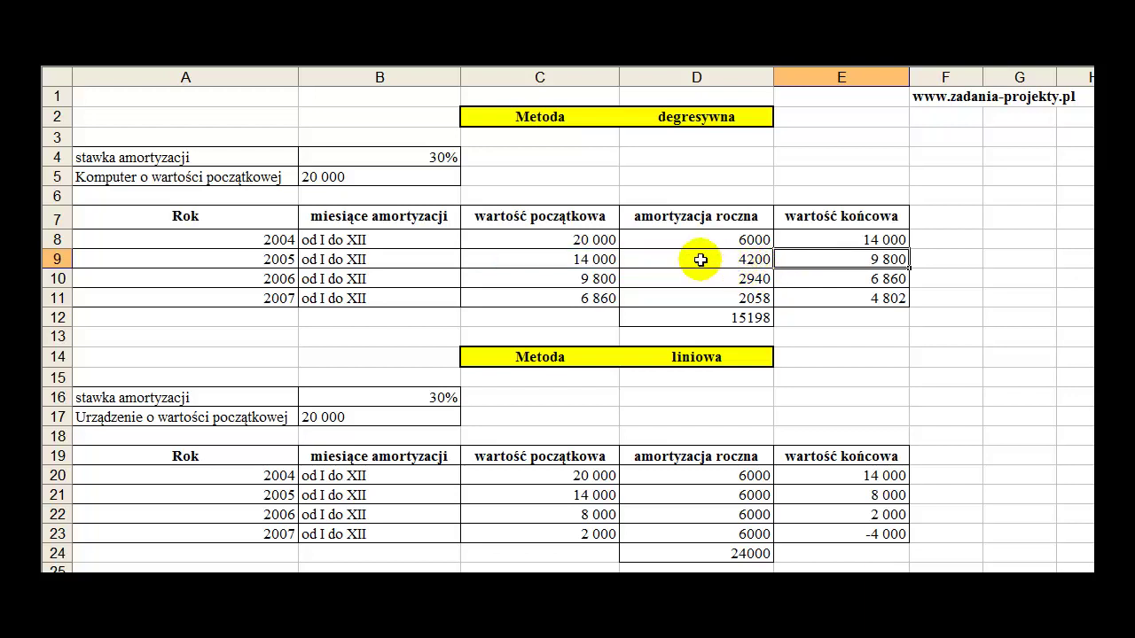
pyautogui.click(562, 255)
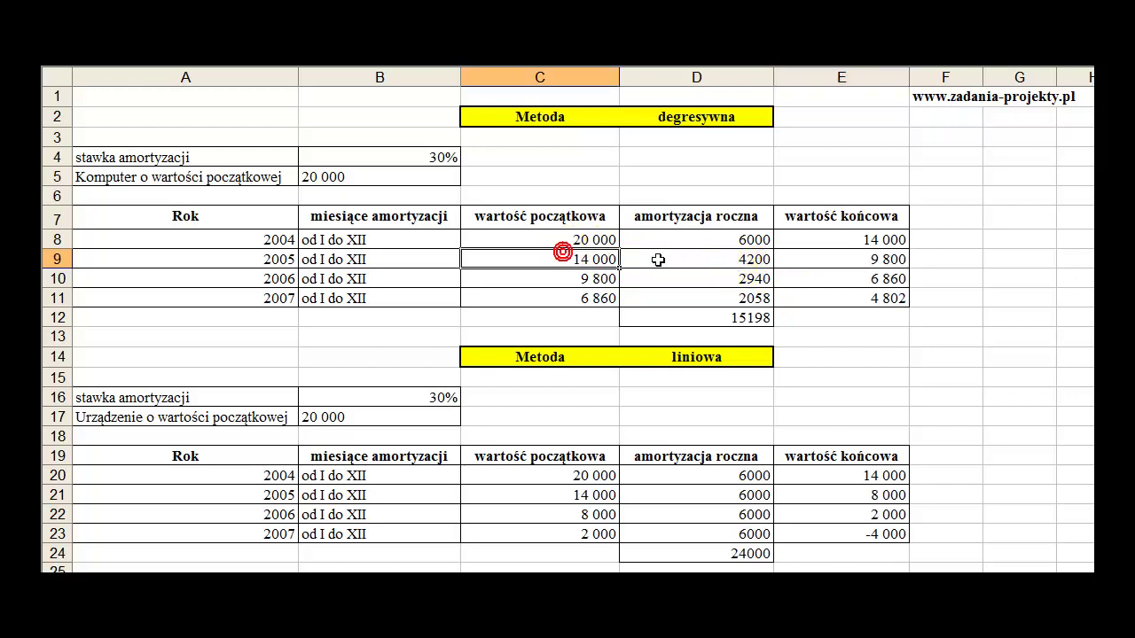
pyautogui.click(729, 259)
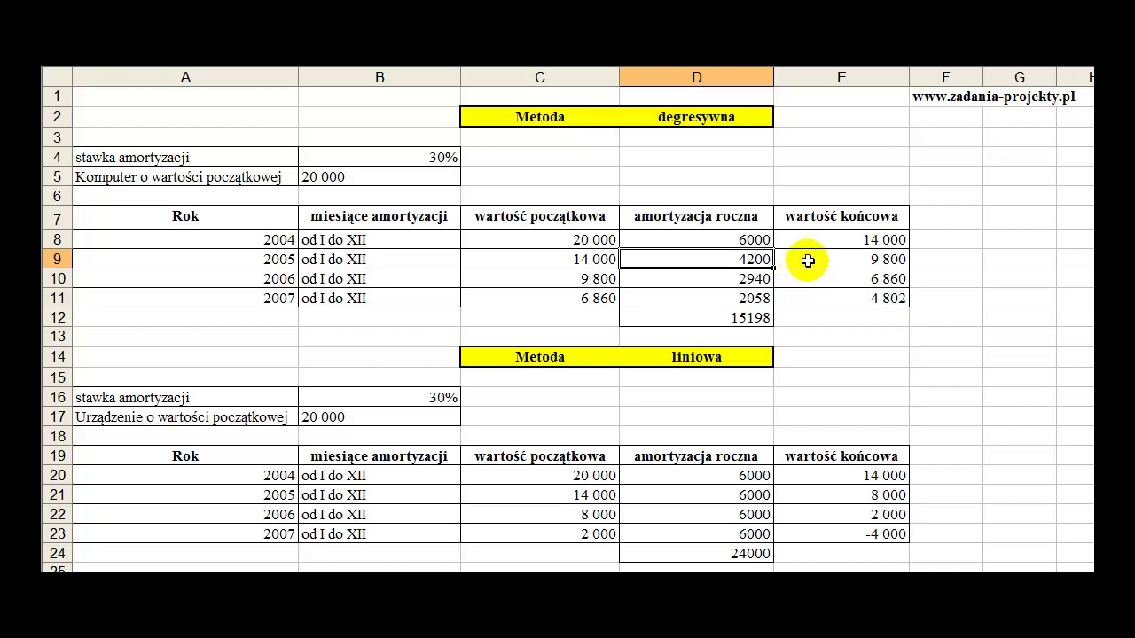
pyautogui.click(808, 260)
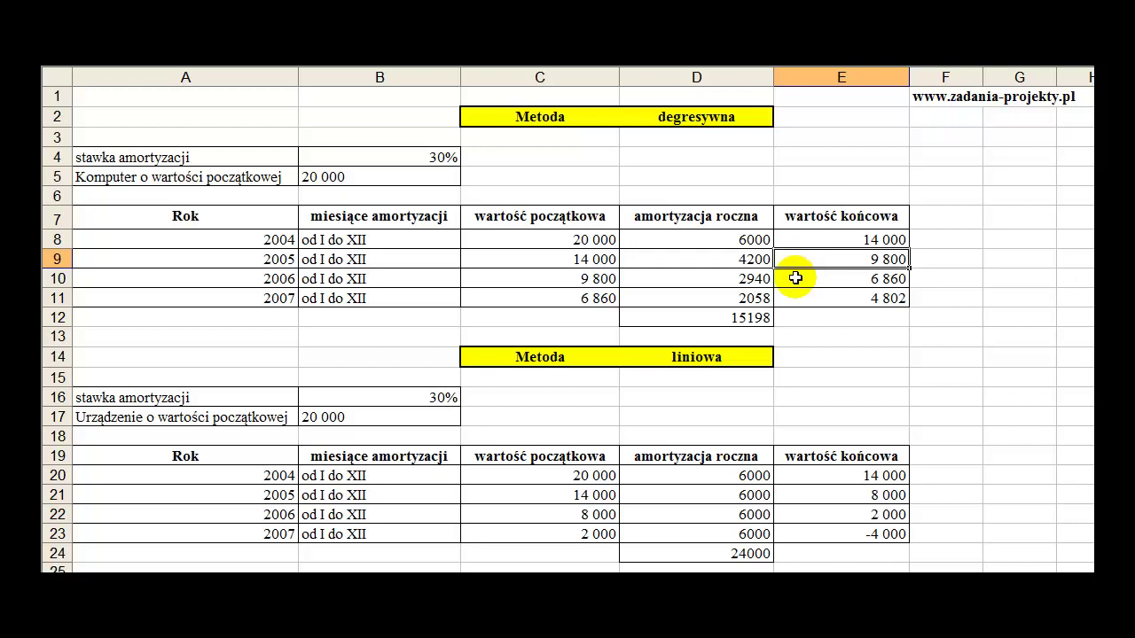
pyautogui.doubleClick(687, 279)
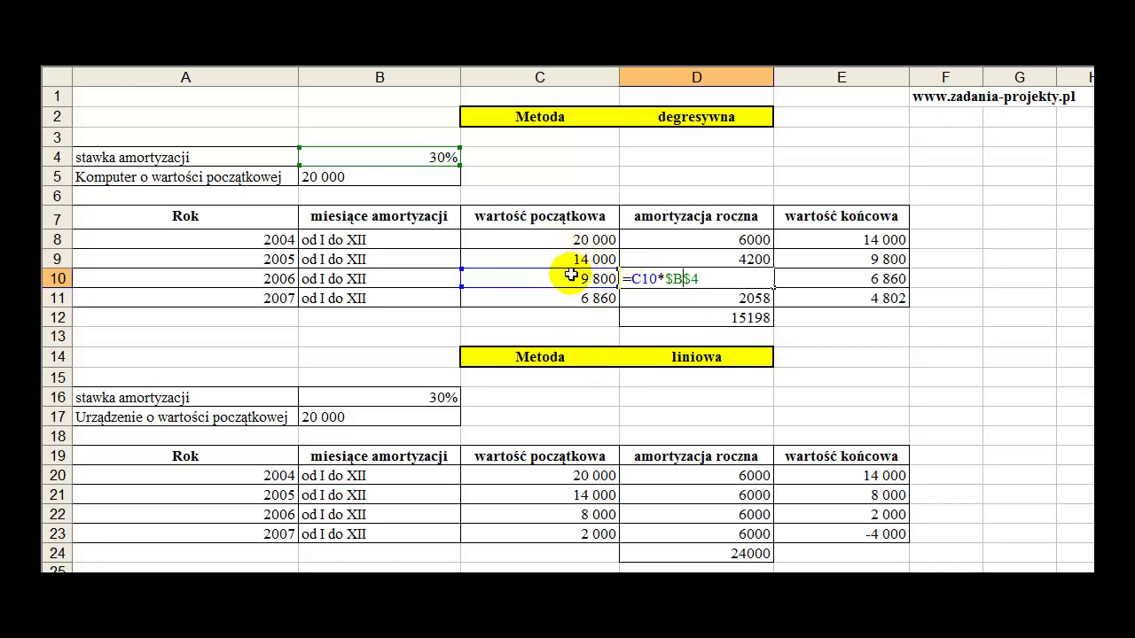
pyautogui.press('Return')
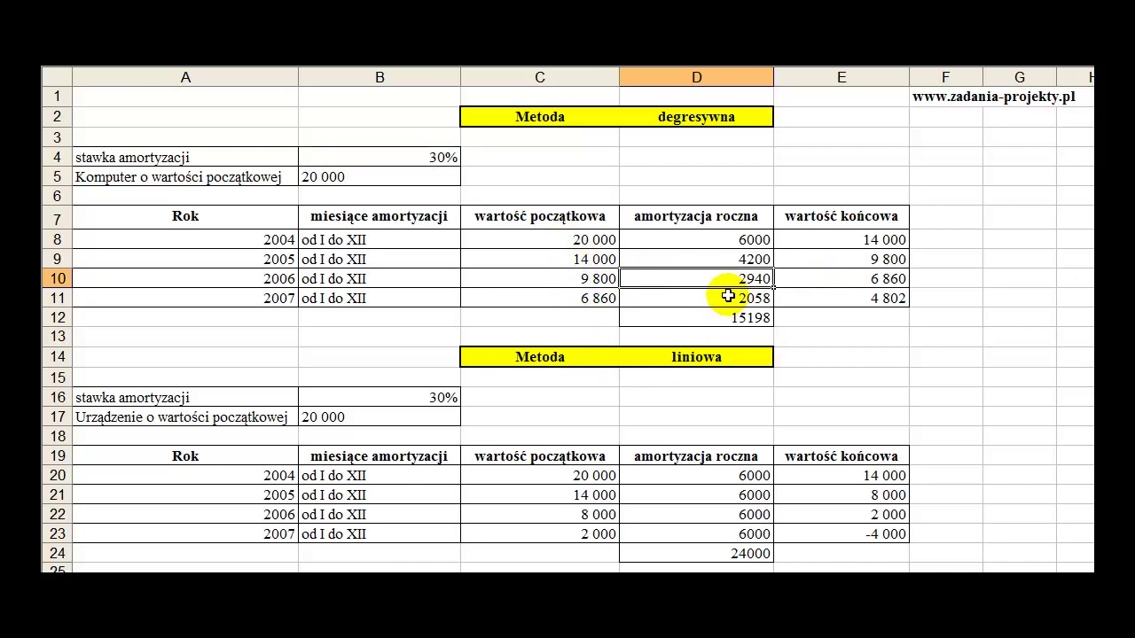
pyautogui.doubleClick(728, 297)
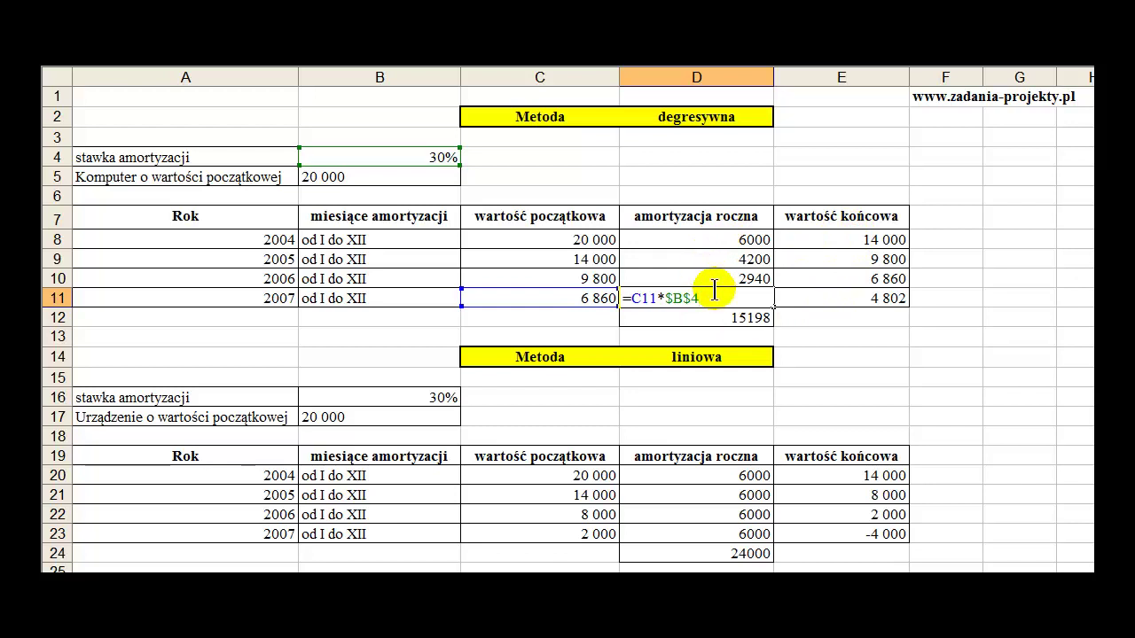
pyautogui.press('Return')
pyautogui.click(714, 220)
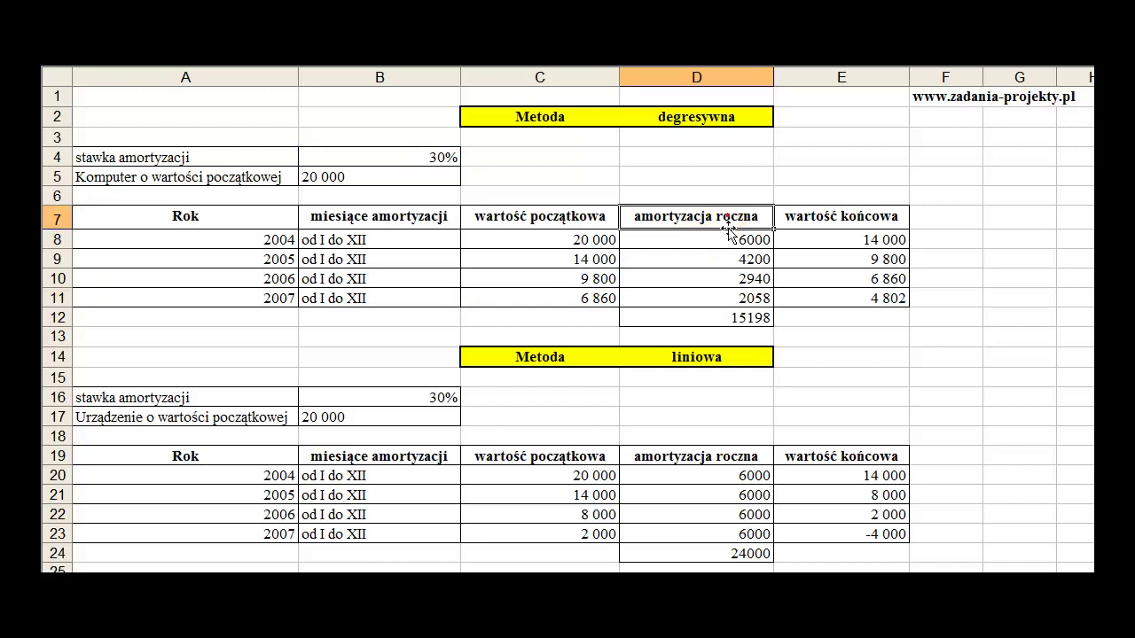
pyautogui.moveTo(729, 302); pyautogui.dragTo(731, 244)
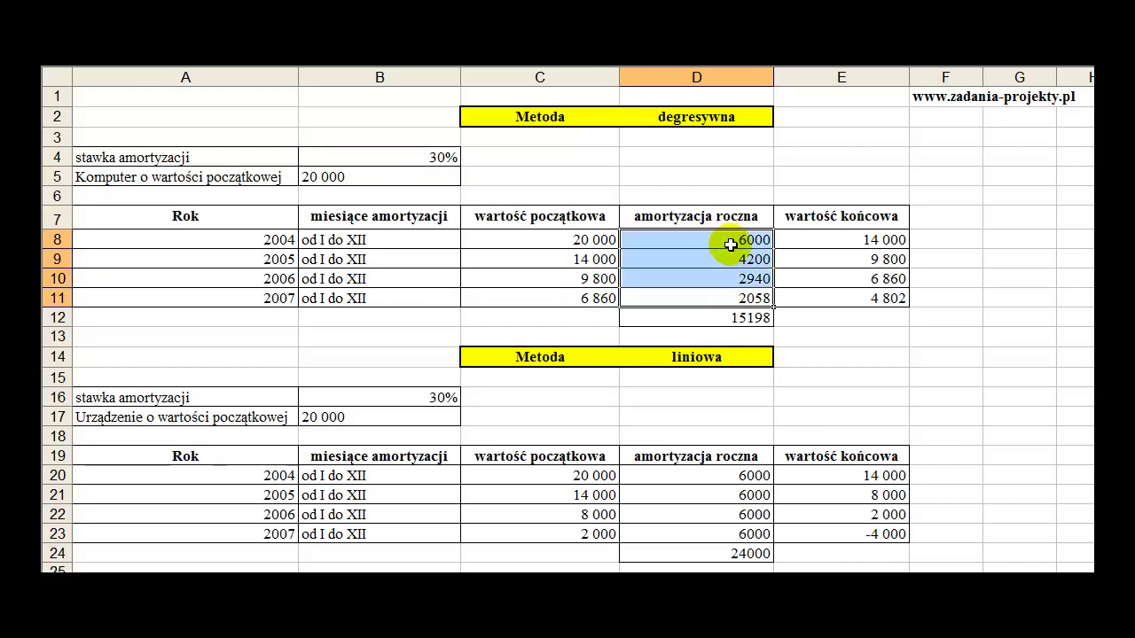
pyautogui.click(725, 320)
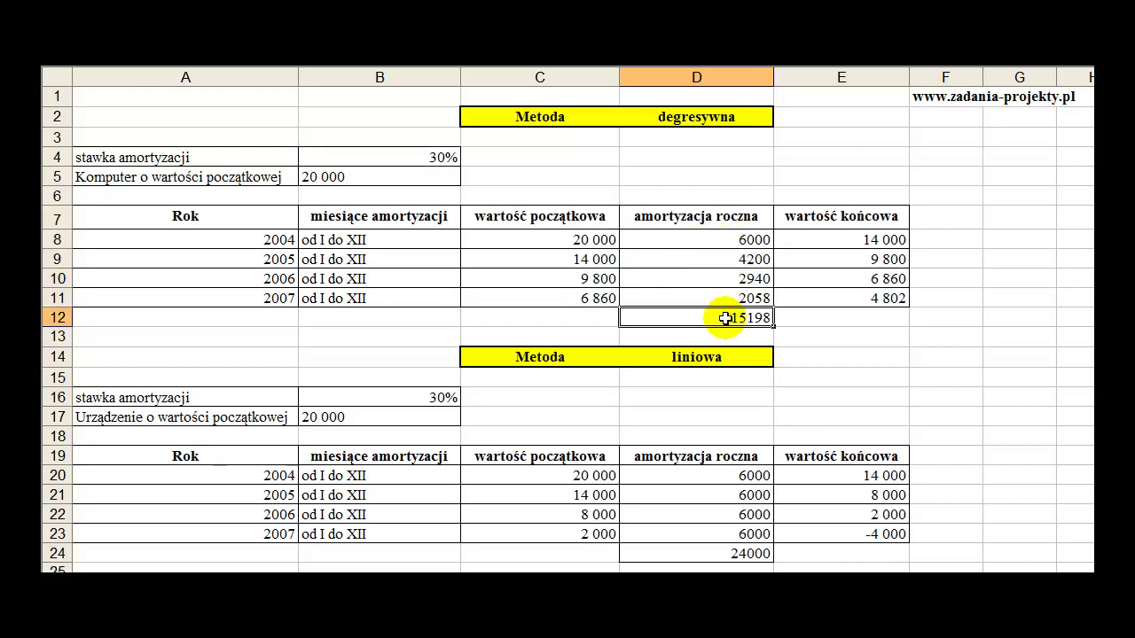
pyautogui.click(342, 176)
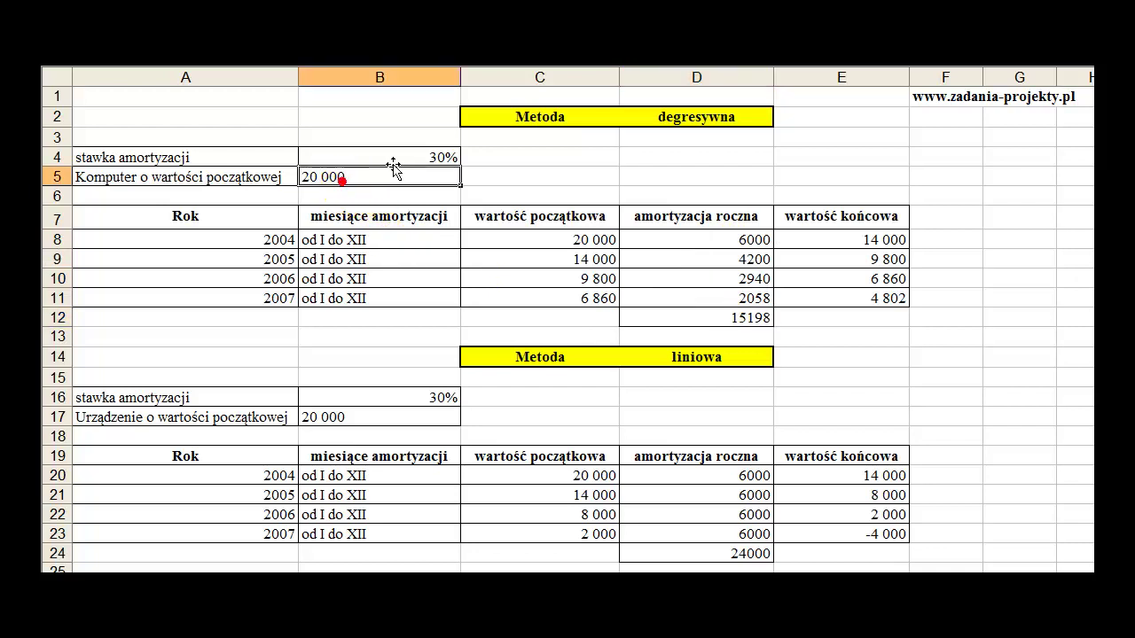
pyautogui.click(410, 157)
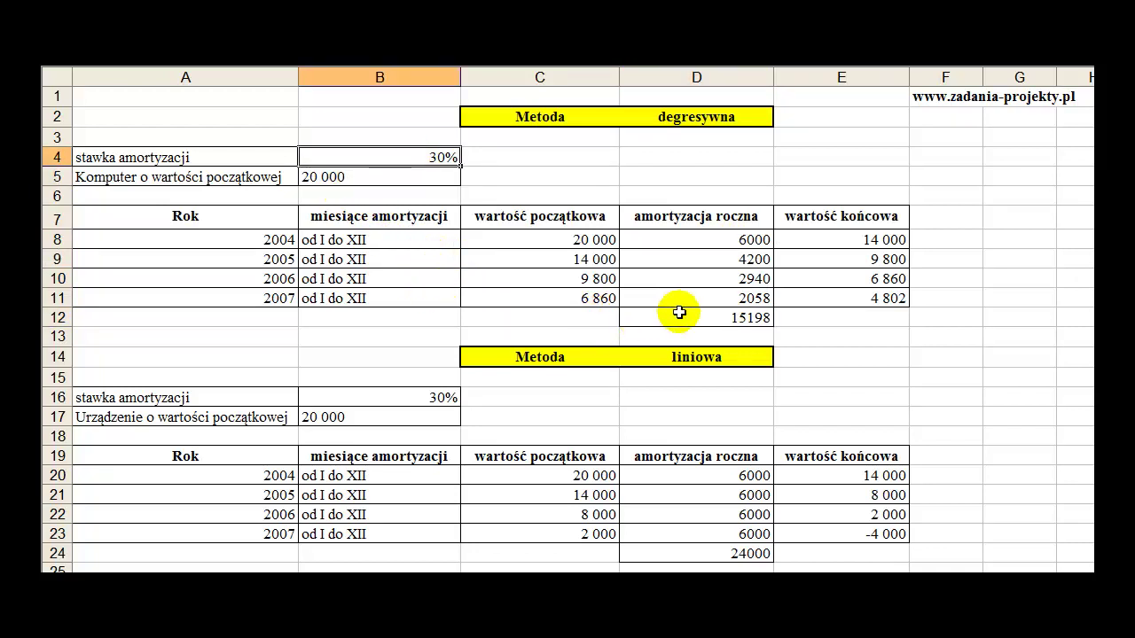
pyautogui.moveTo(689, 300); pyautogui.dragTo(695, 240)
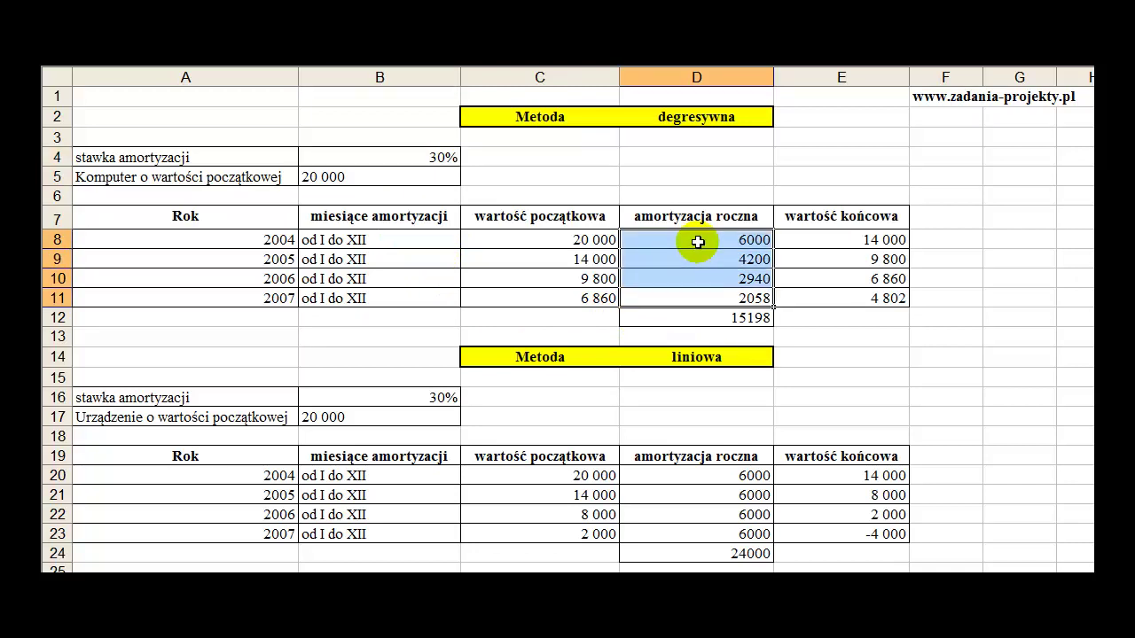
pyautogui.click(681, 318)
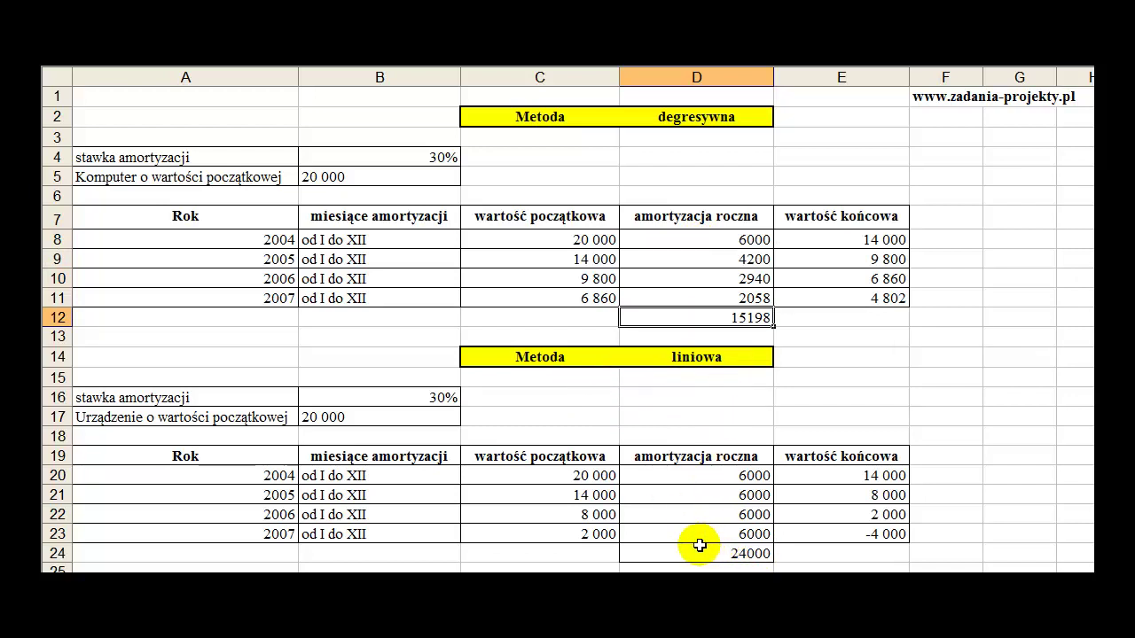
pyautogui.moveTo(684, 477); pyautogui.dragTo(694, 527)
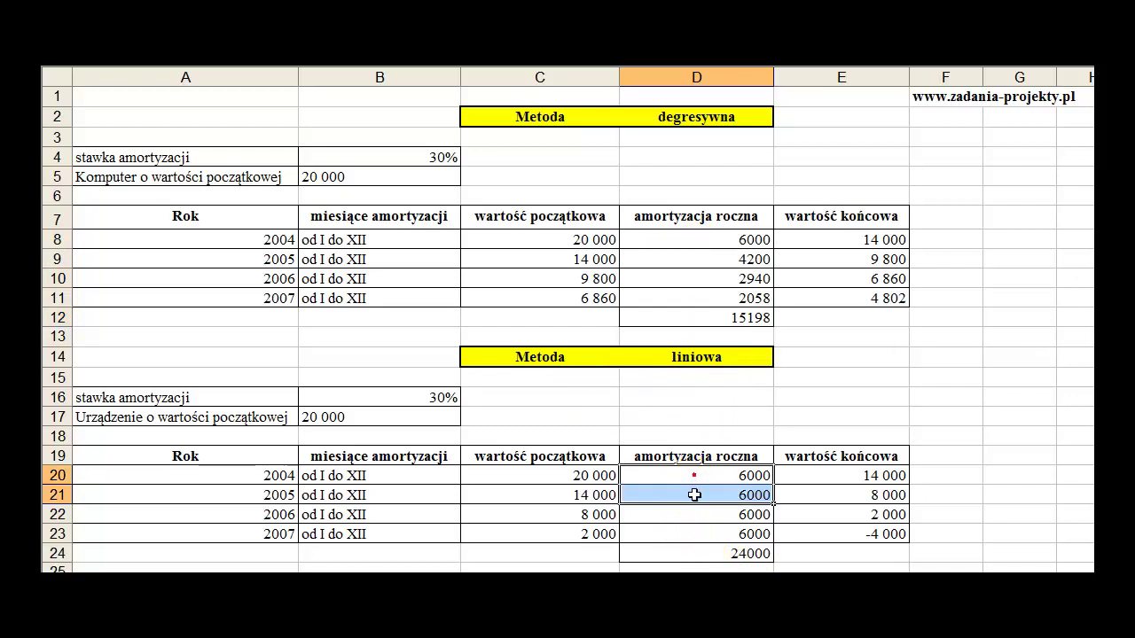
pyautogui.click(576, 477)
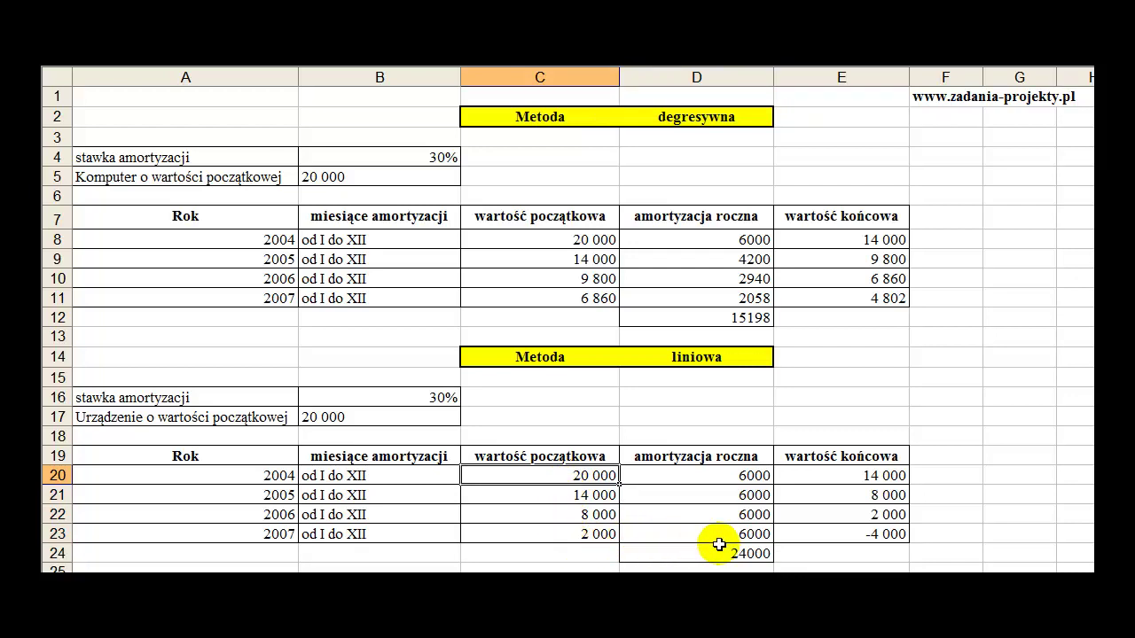
pyautogui.moveTo(703, 534); pyautogui.dragTo(710, 471)
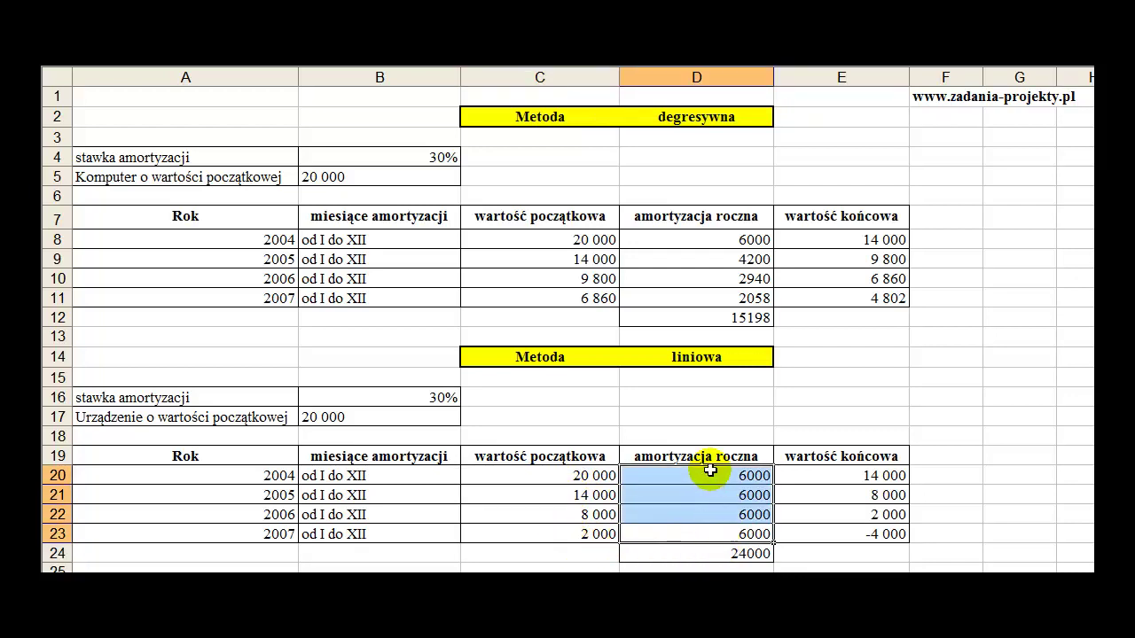